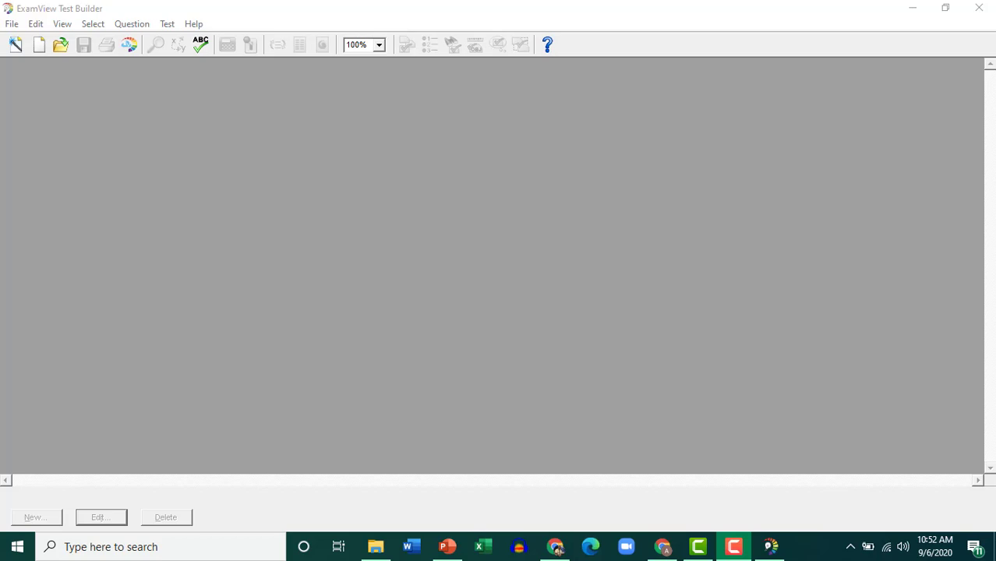
# Step: Open the recently used test "the right to die.tst"
pyautogui.click(12, 23)
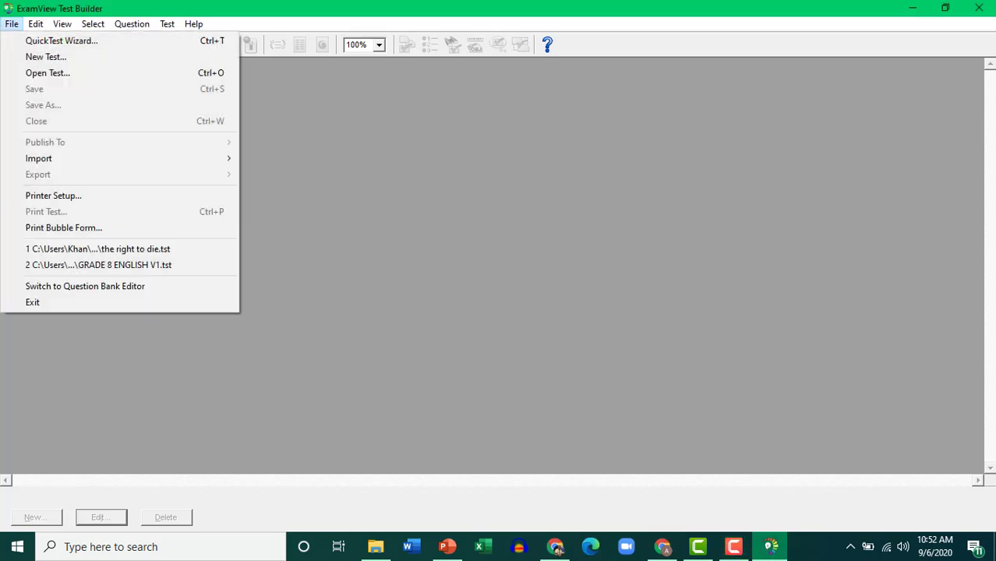
pyautogui.press('Return')
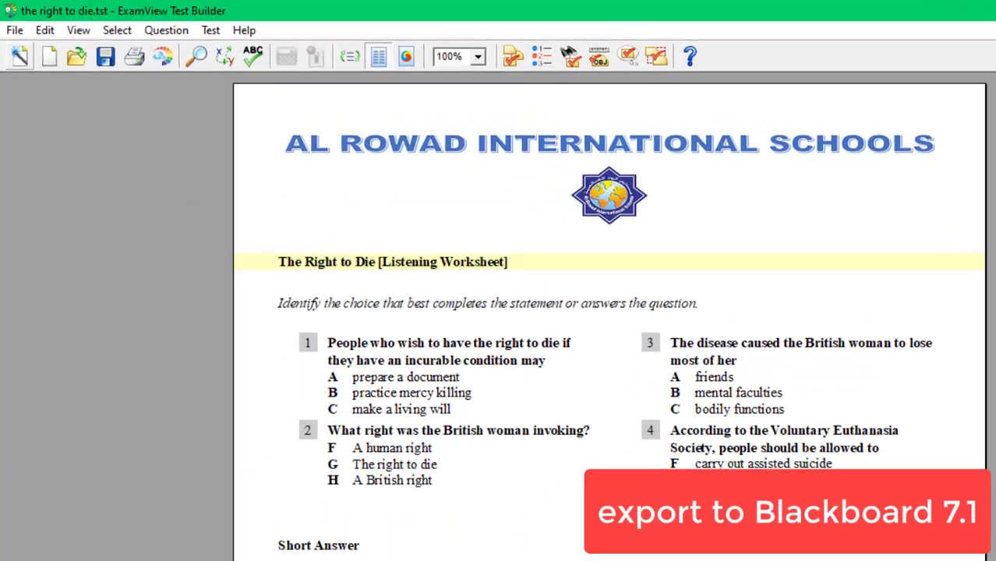
# Step: Start exporting the test in Blackboard 7.1-9.0 format, saving it on the Desktop under the file name "The right to die"
pyautogui.hotkey('alt', 'f')
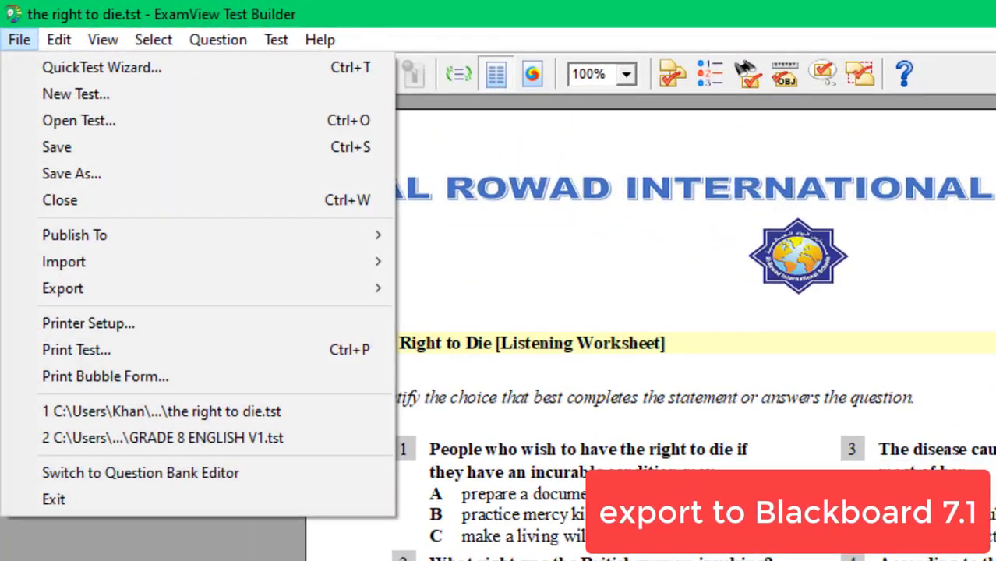
pyautogui.moveTo(93, 289)
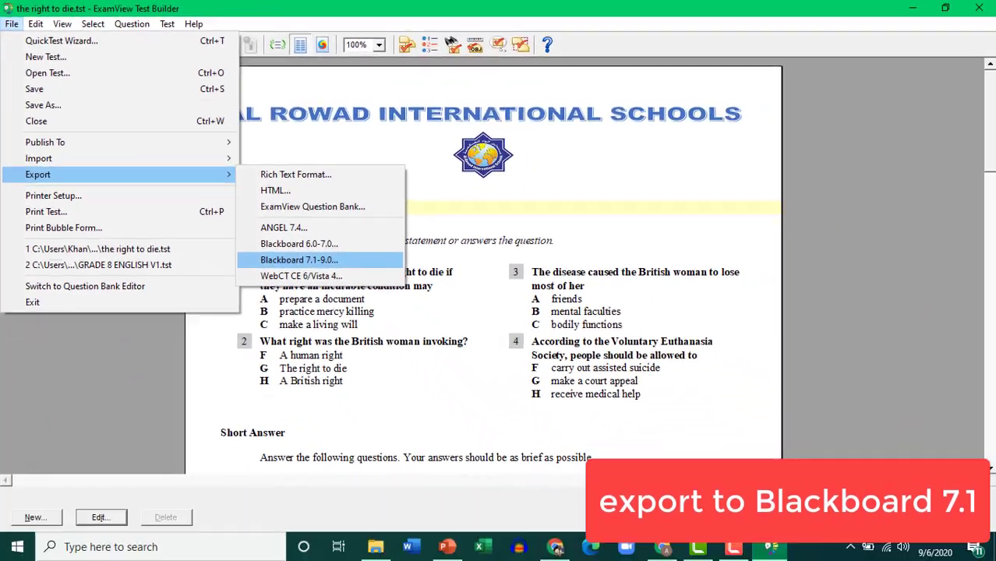
pyautogui.press('Return')
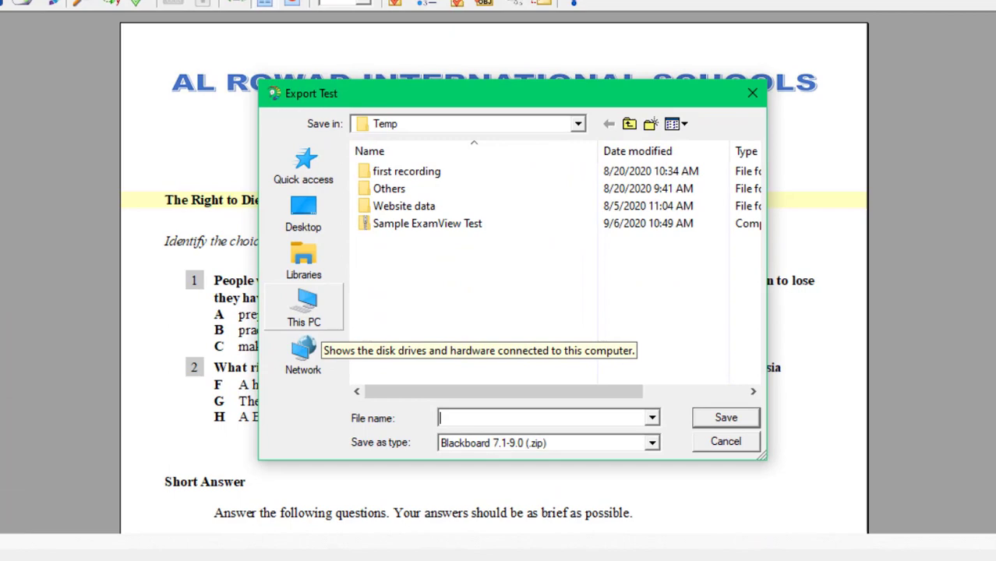
pyautogui.click(333, 220)
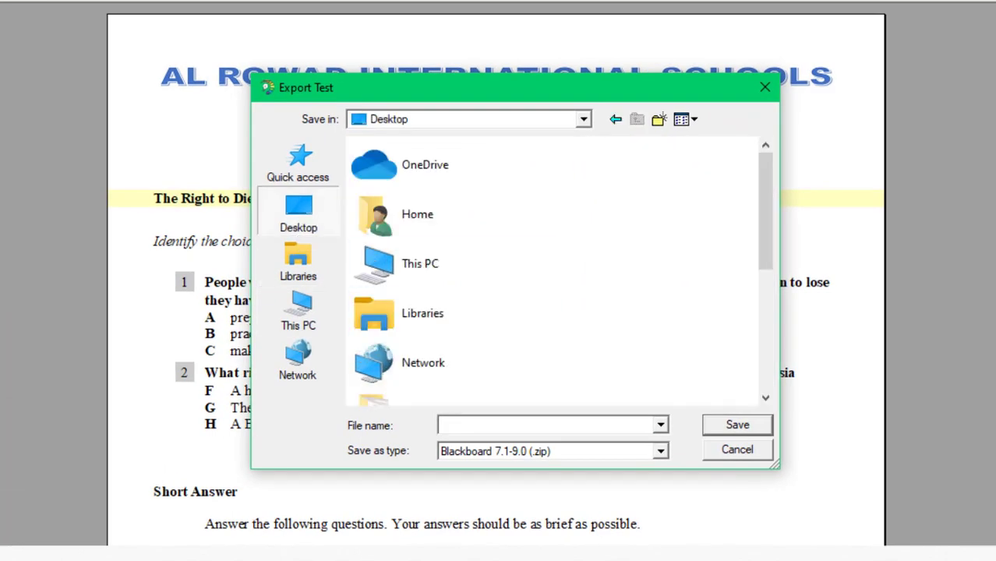
pyautogui.scroll(-1, 766, 226)
pyautogui.moveTo(766, 242); pyautogui.dragTo(766, 331)
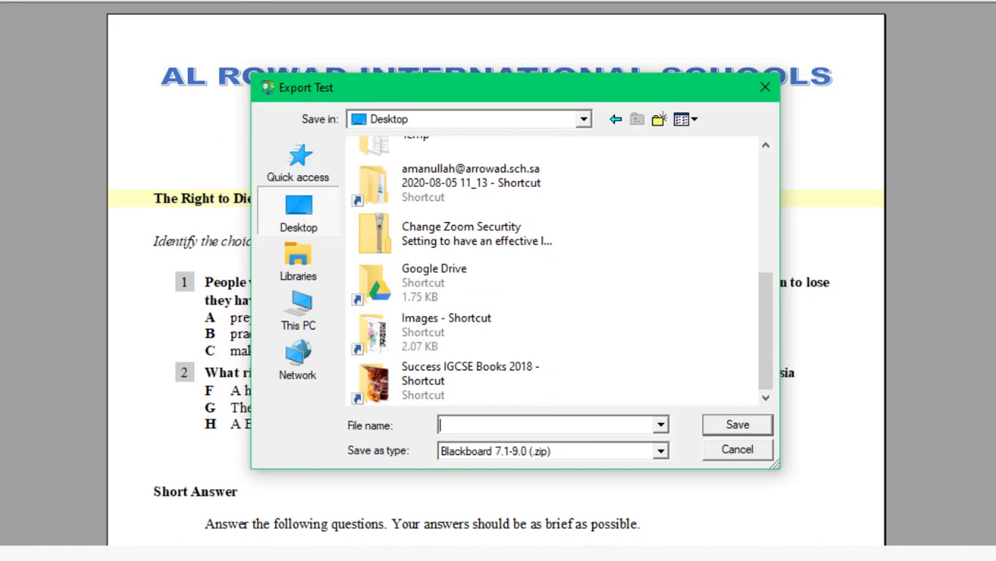
pyautogui.write('The right to di')
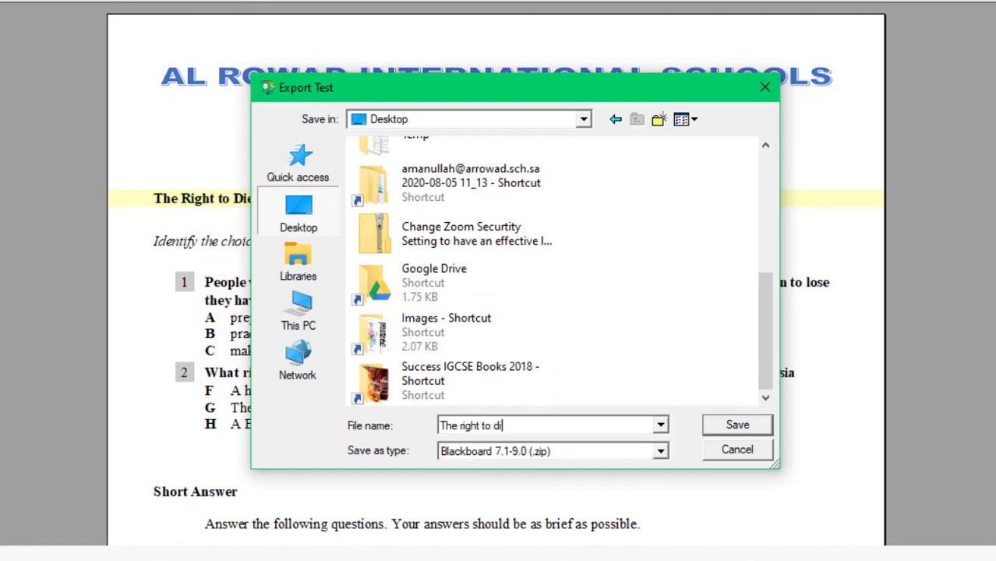
pyautogui.write('e')
pyautogui.press('Return')
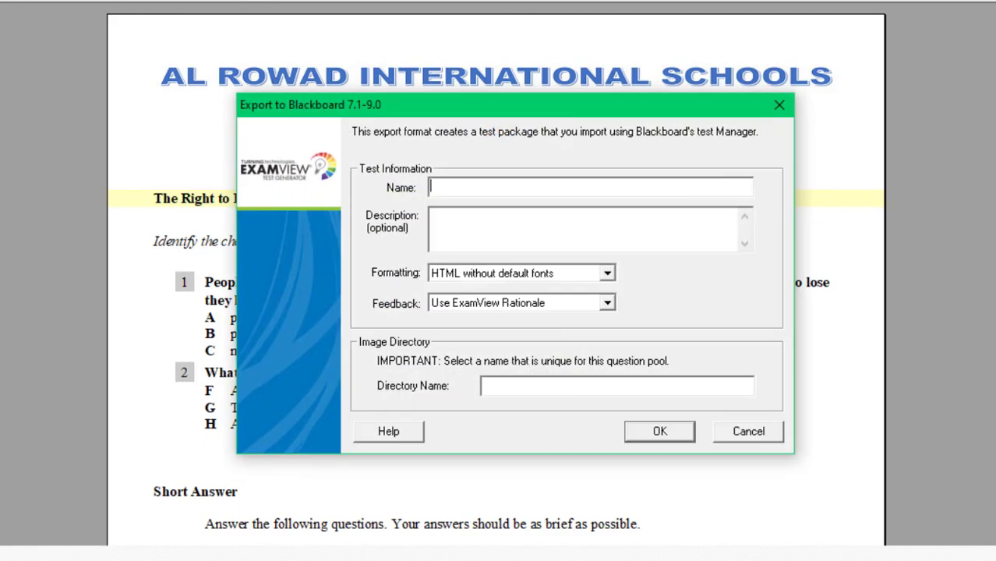
# Step: Enter "The right to die Reading" as the test name in the Blackboard export settings
pyautogui.write('The right to die')
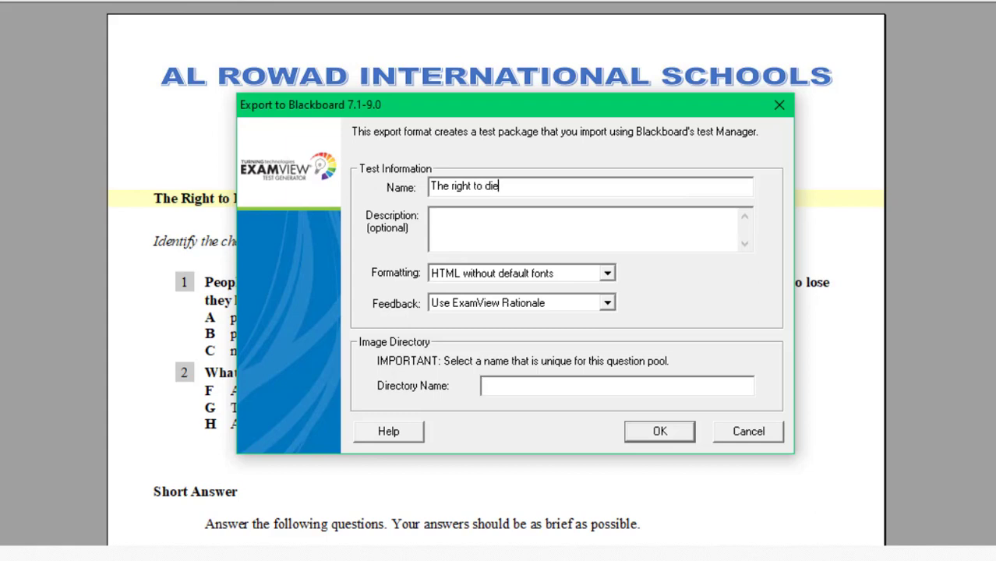
pyautogui.write(' Liste')
pyautogui.press('BackSpace')
pyautogui.press('BackSpace')
pyautogui.press('BackSpace')
pyautogui.press('BackSpace')
pyautogui.press('BackSpace')
pyautogui.write('Reading')
# Step: Set the image directory name to "right to die test" and complete the Blackboard export
pyautogui.write('rd')
pyautogui.press('BackSpace')
pyautogui.press('BackSpace')
pyautogui.write('righttodie')
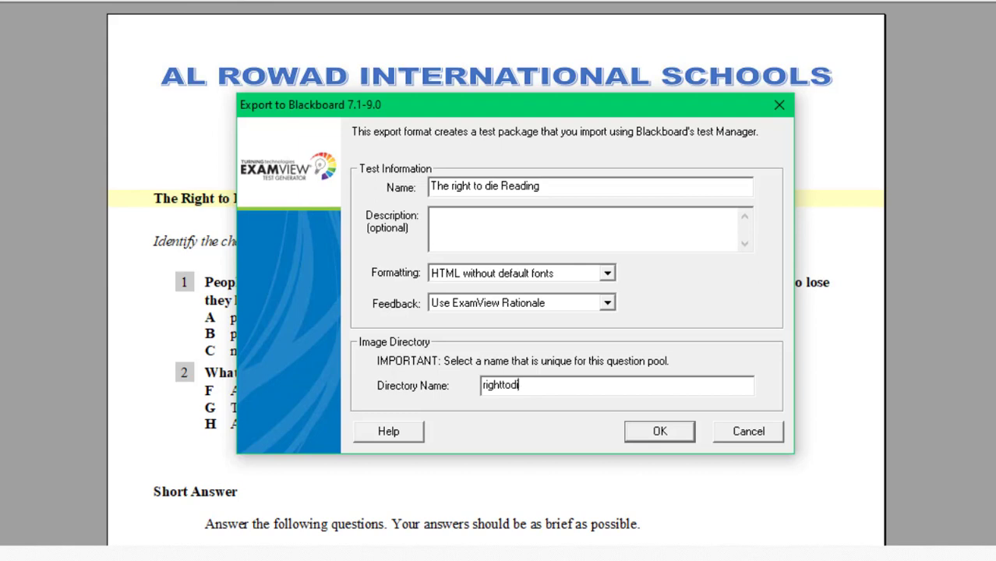
pyautogui.press('BackSpace')
pyautogui.press('BackSpace')
pyautogui.press('BackSpace')
pyautogui.press('BackSpace')
pyautogui.write('to die test')
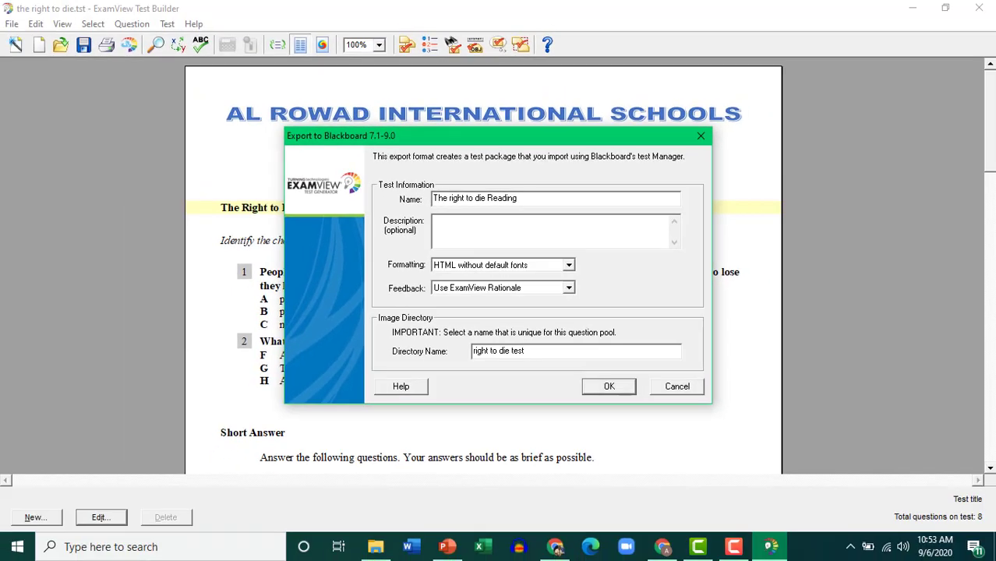
pyautogui.press('Return')
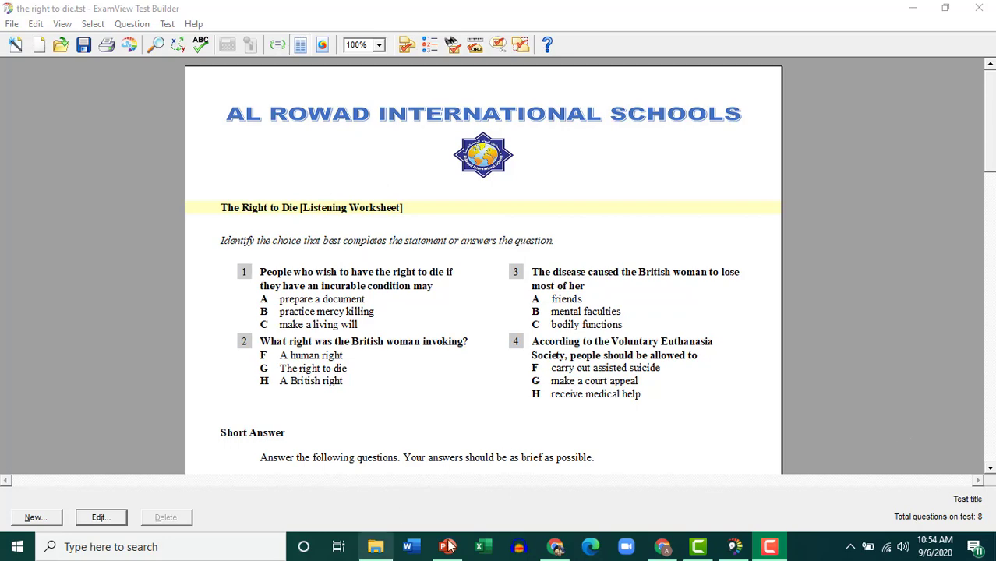
# Step: Switch to Schoology in Chrome and create a resource collection titled "ExamView Quizzes"
pyautogui.click(555, 547)
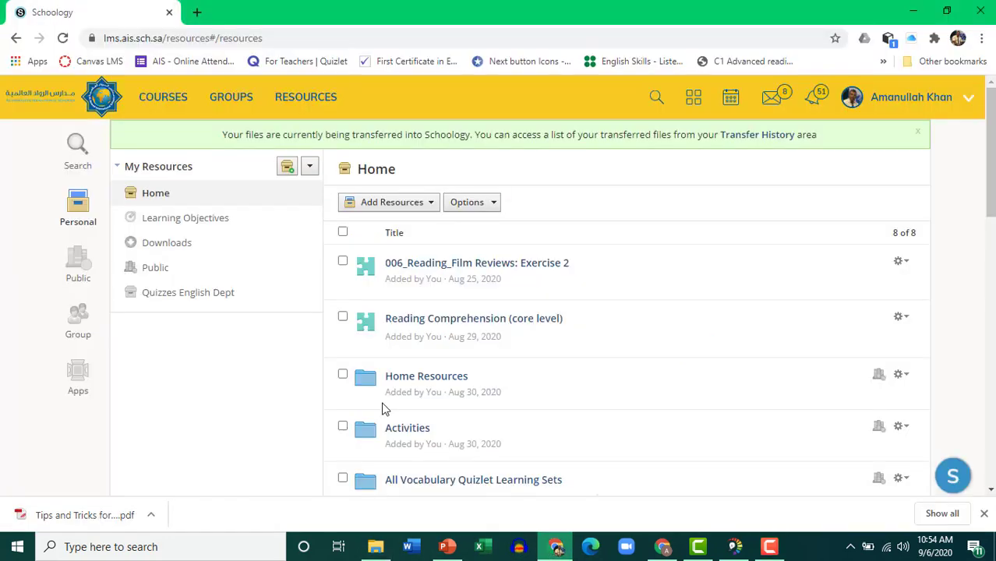
pyautogui.click(304, 101)
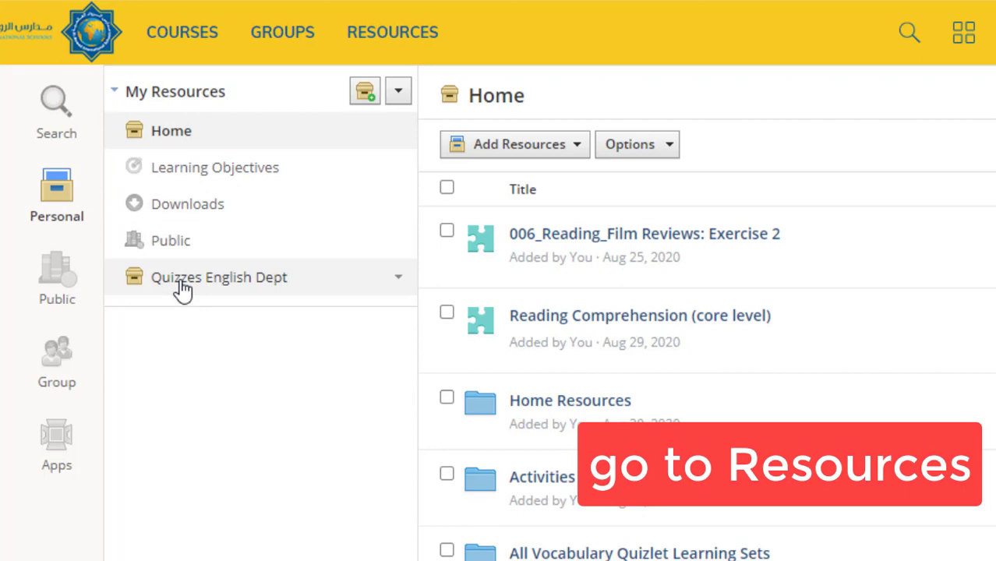
pyautogui.click(368, 100)
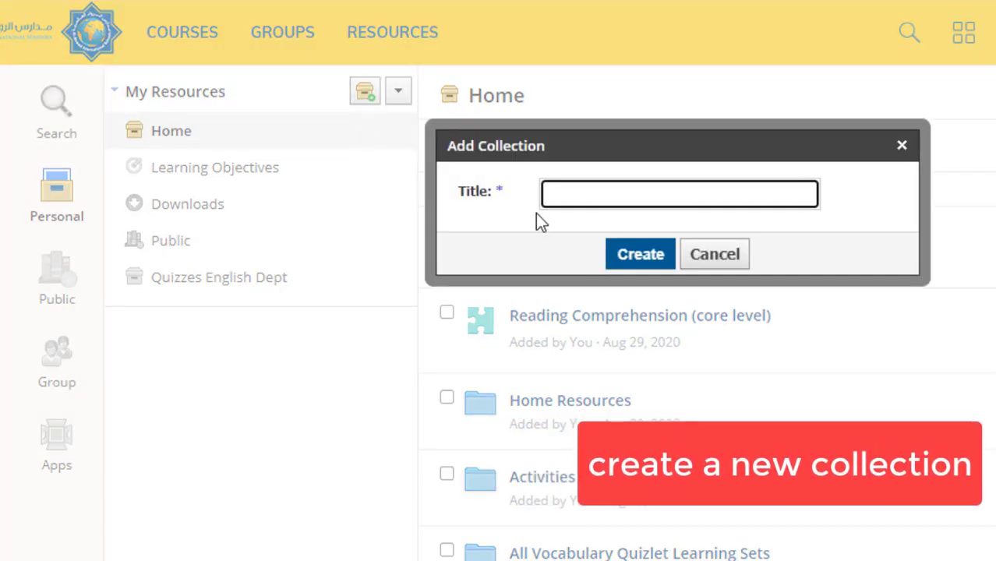
pyautogui.write('ExamV')
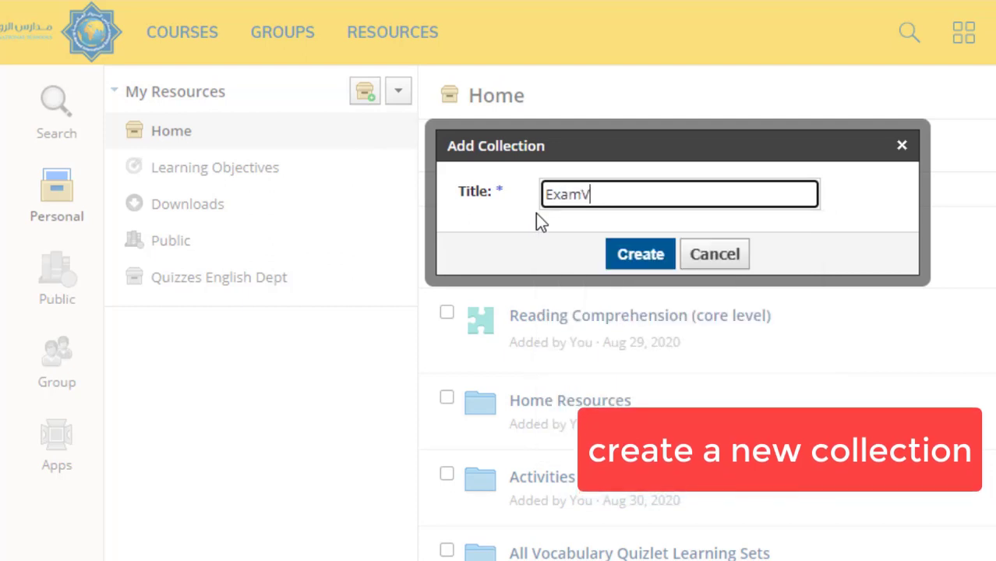
pyautogui.write('iew Quizzes')
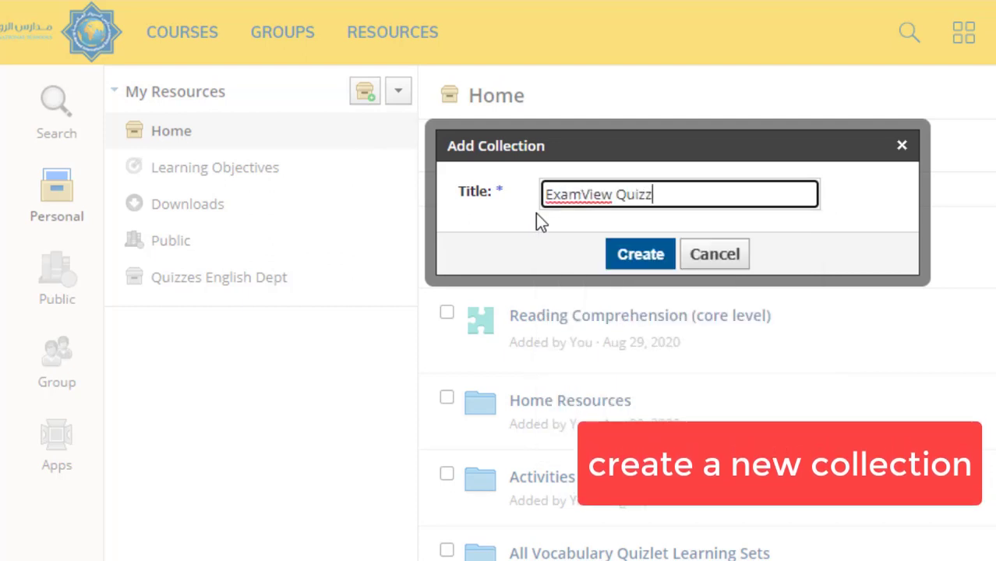
pyautogui.click(650, 261)
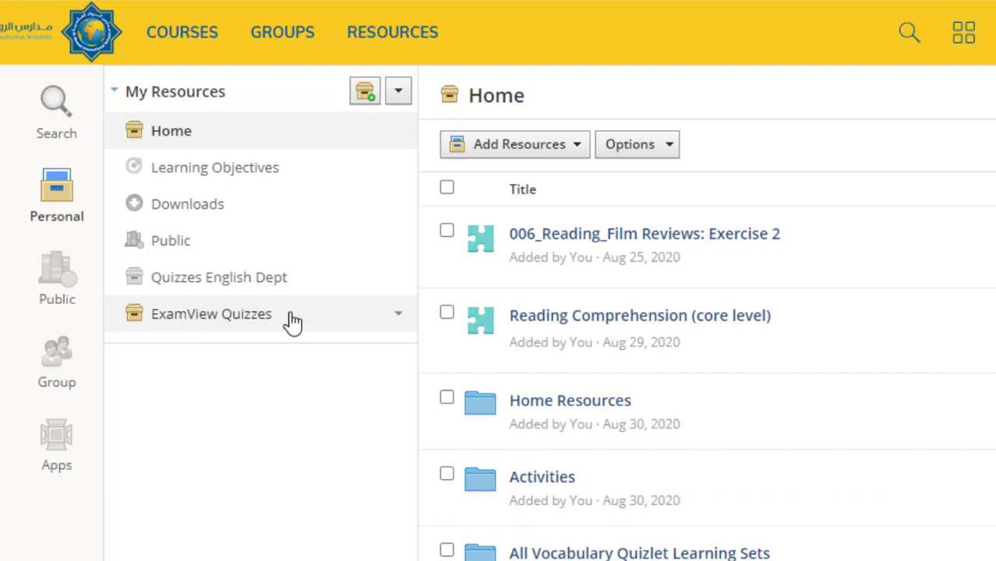
# Step: Add a folder named "My Quizzes" to the ExamView Quizzes collection
pyautogui.click(211, 318)
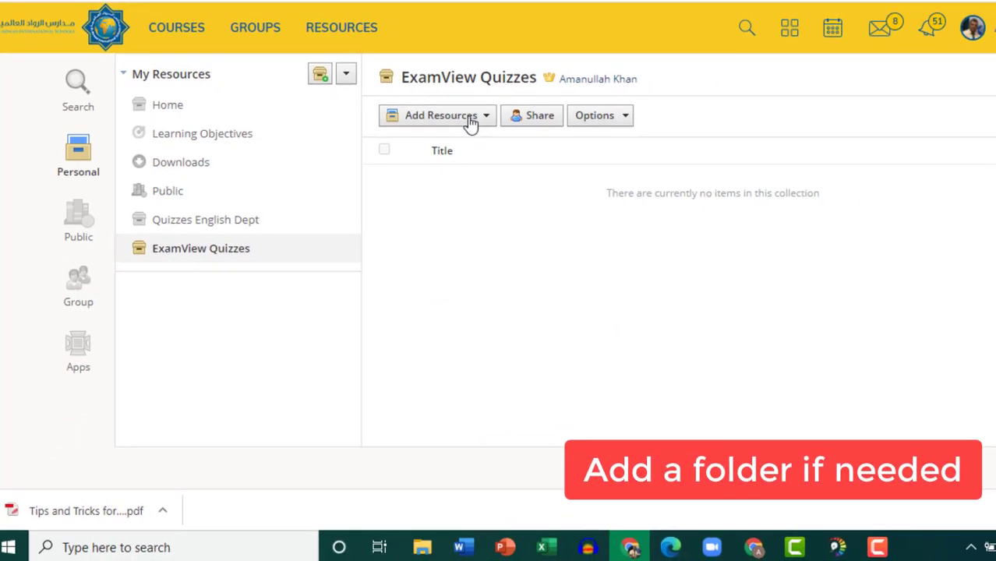
pyautogui.click(470, 124)
pyautogui.click(421, 149)
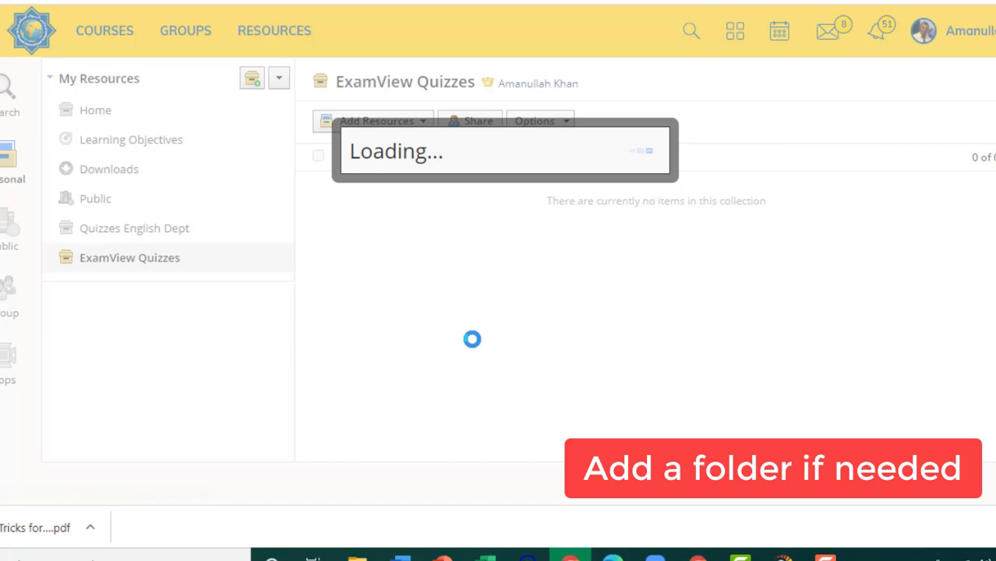
pyautogui.write('M')
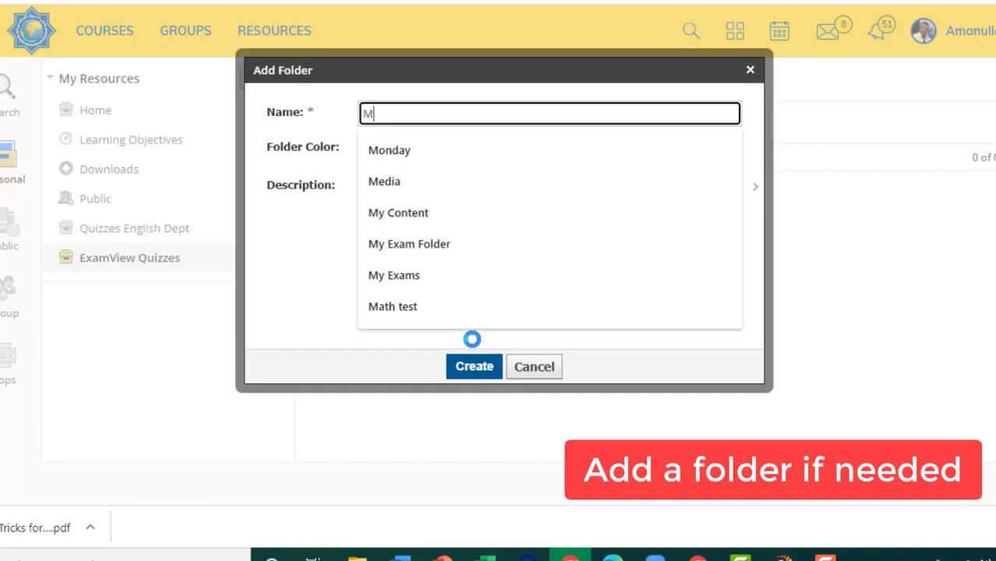
pyautogui.write('y Quizzes')
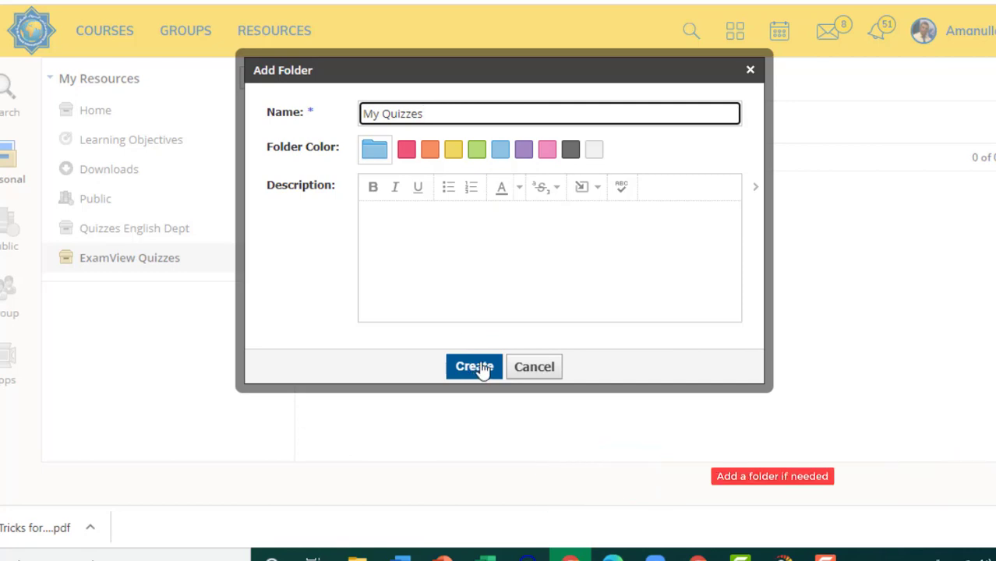
pyautogui.click(479, 368)
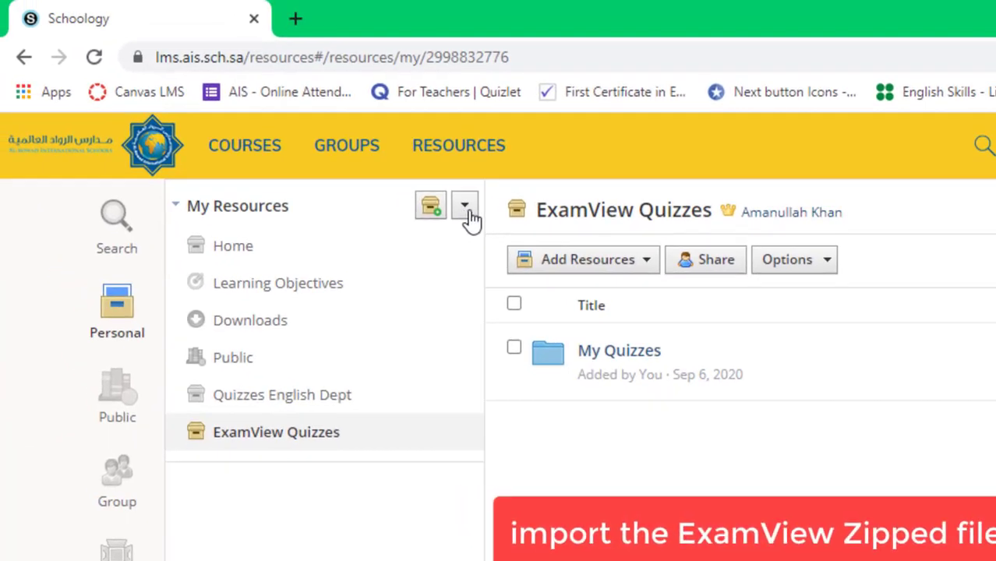
# Step: Start a collection import in My Resources with Blackboard (ZIP) as the source format
pyautogui.click(359, 136)
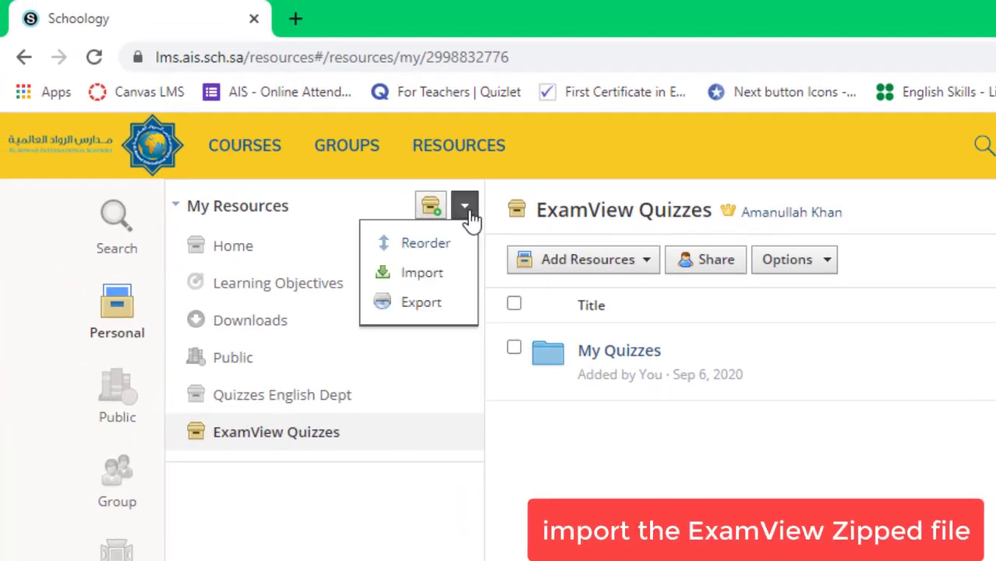
pyautogui.click(443, 277)
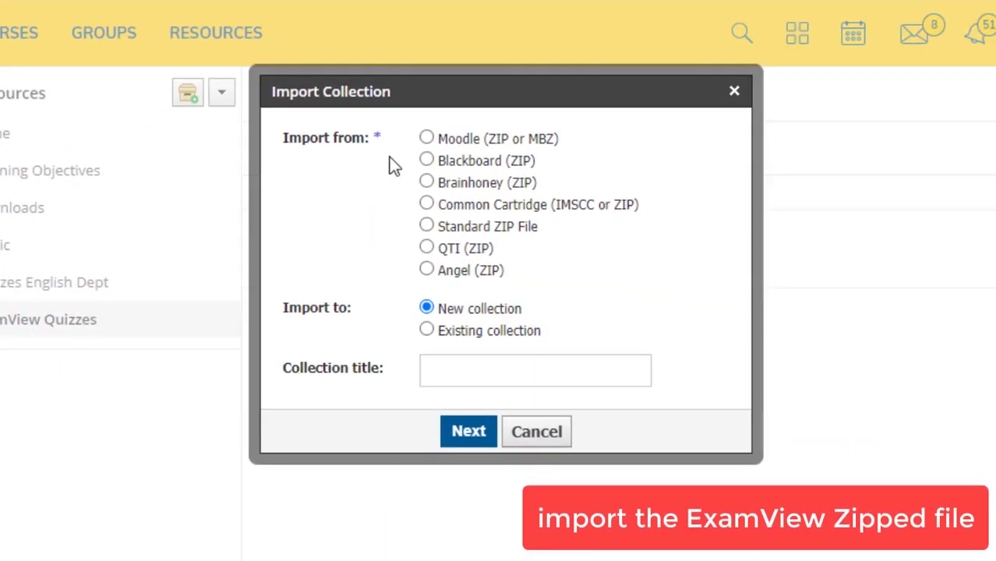
pyautogui.click(426, 162)
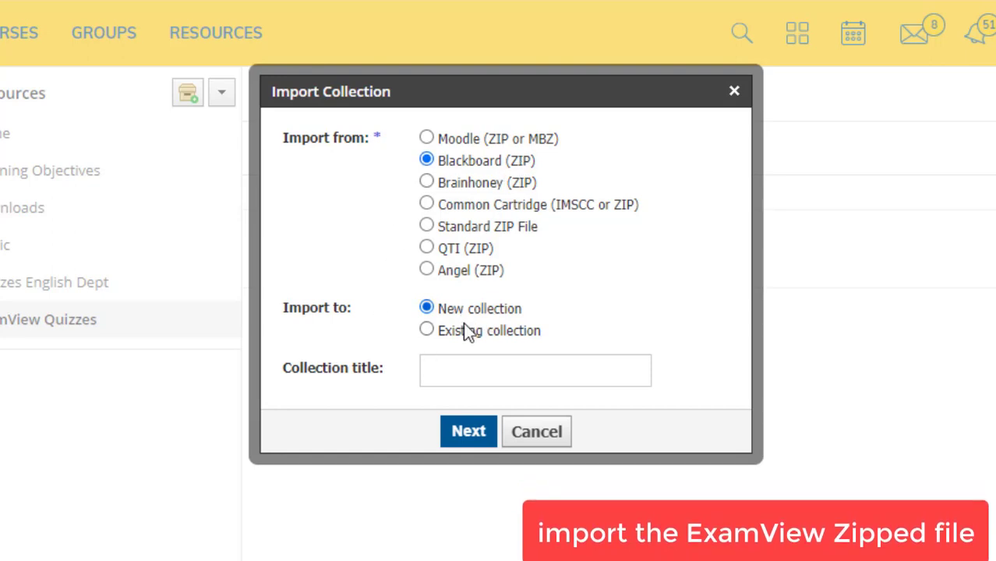
# Step: Set the import destination to the existing ExamView Quizzes collection and its My Quizzes folder, and continue to the file selection
pyautogui.click(432, 331)
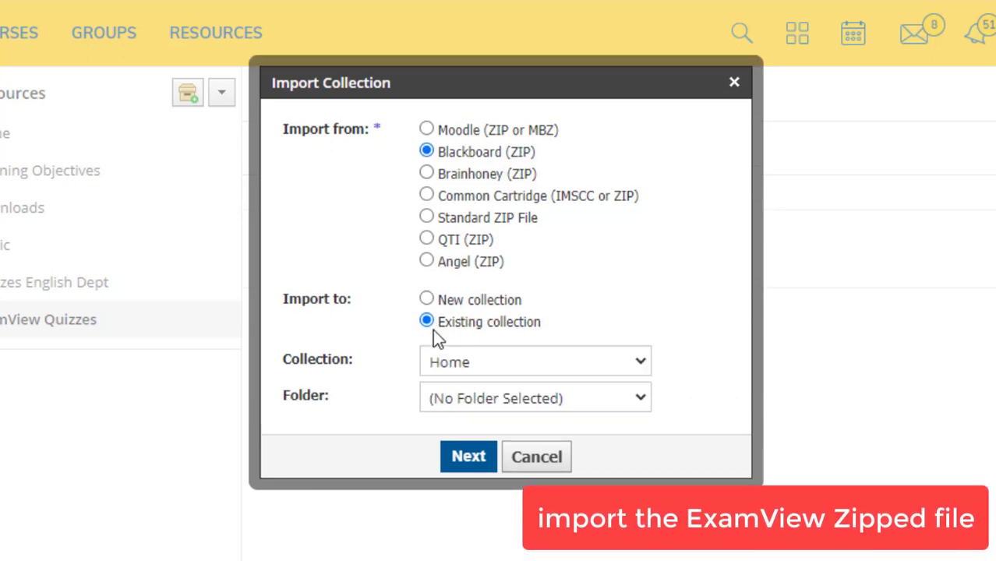
pyautogui.click(490, 364)
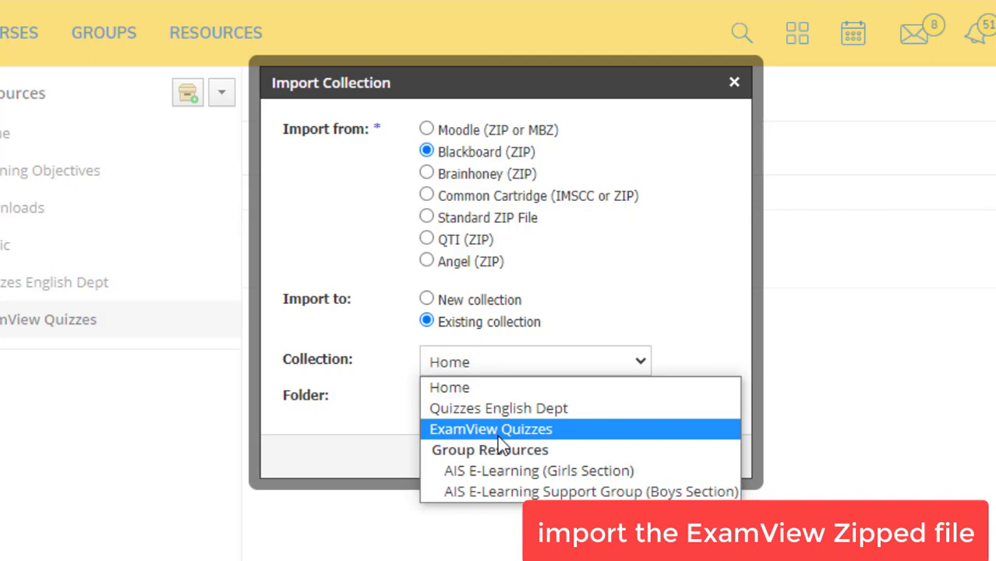
pyautogui.click(467, 431)
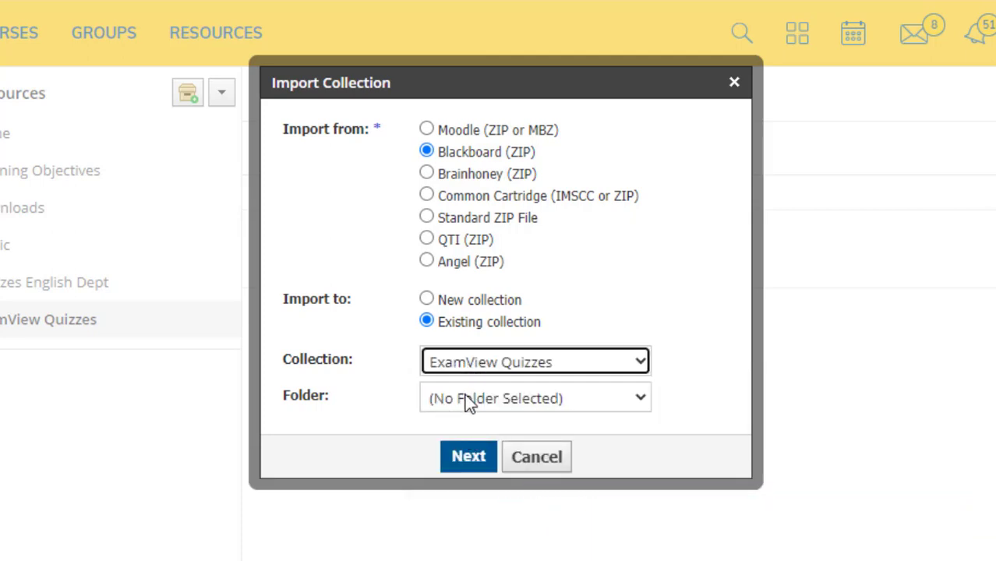
pyautogui.click(466, 396)
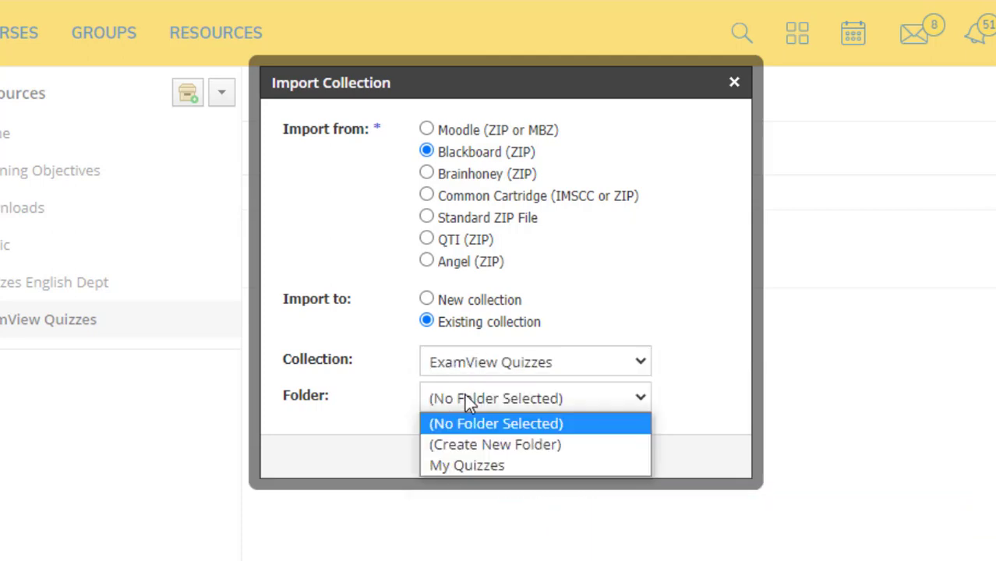
pyautogui.click(452, 466)
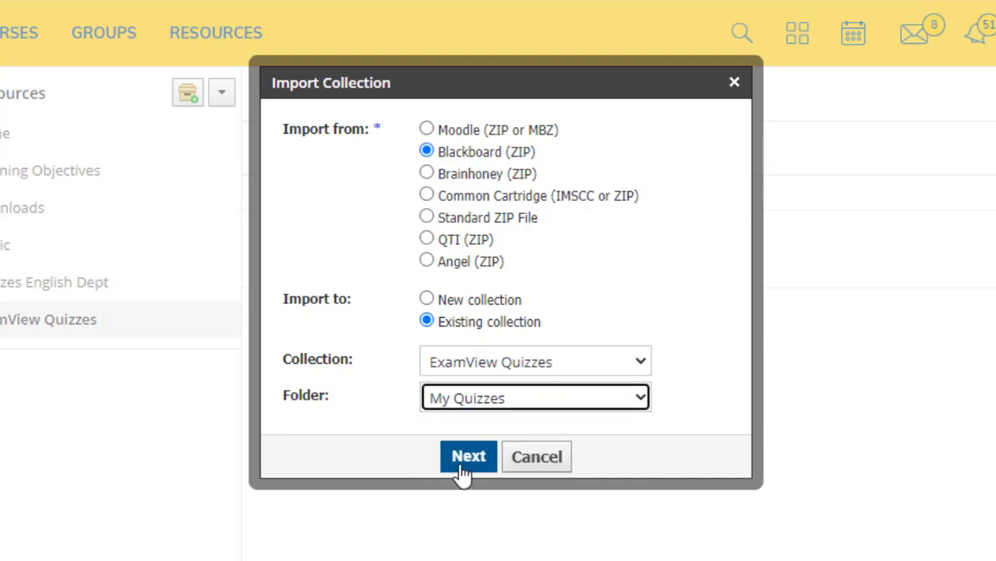
pyautogui.click(464, 470)
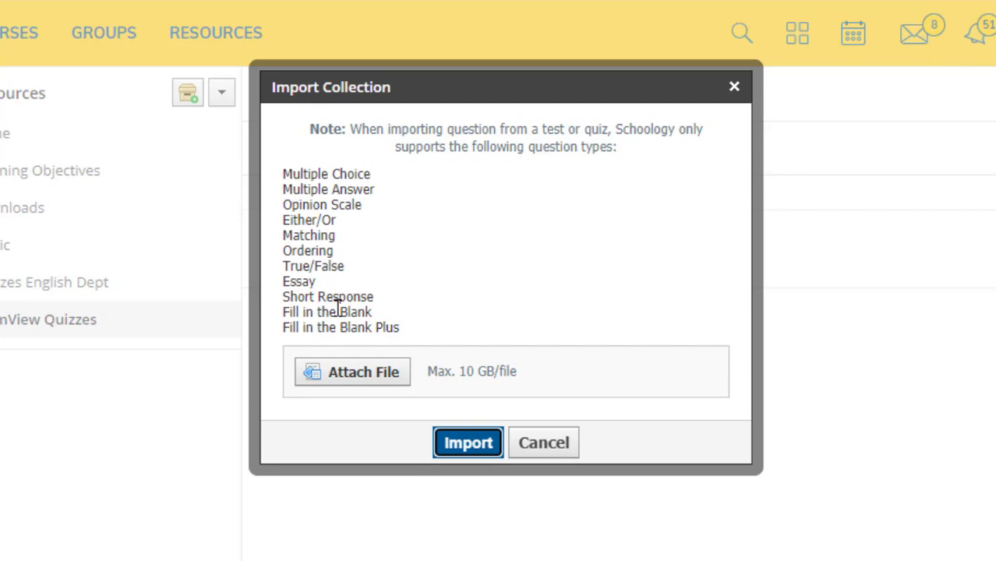
# Step: Attach "The right to die" ZIP file from the Desktop and run the collection import
pyautogui.click(368, 373)
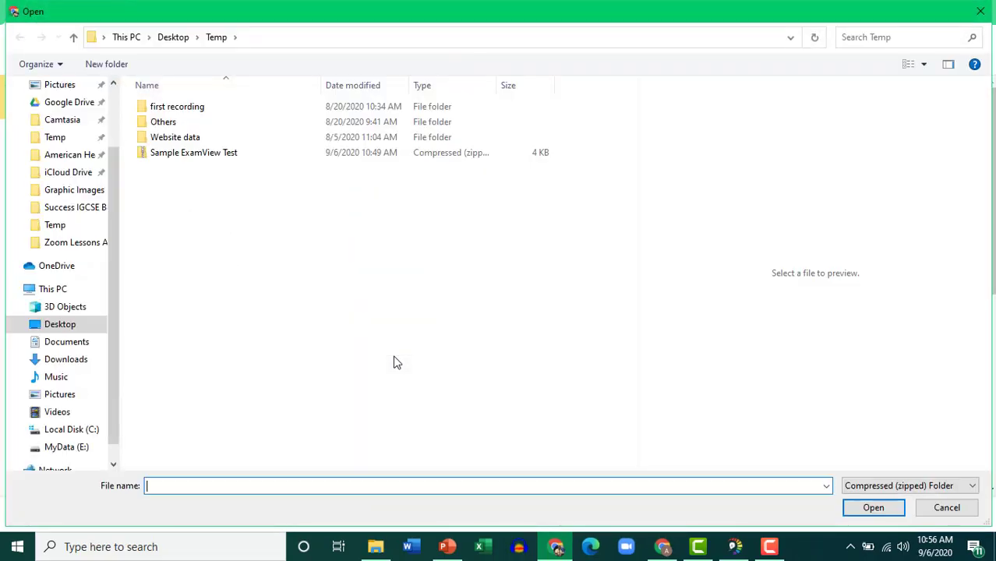
pyautogui.click(78, 329)
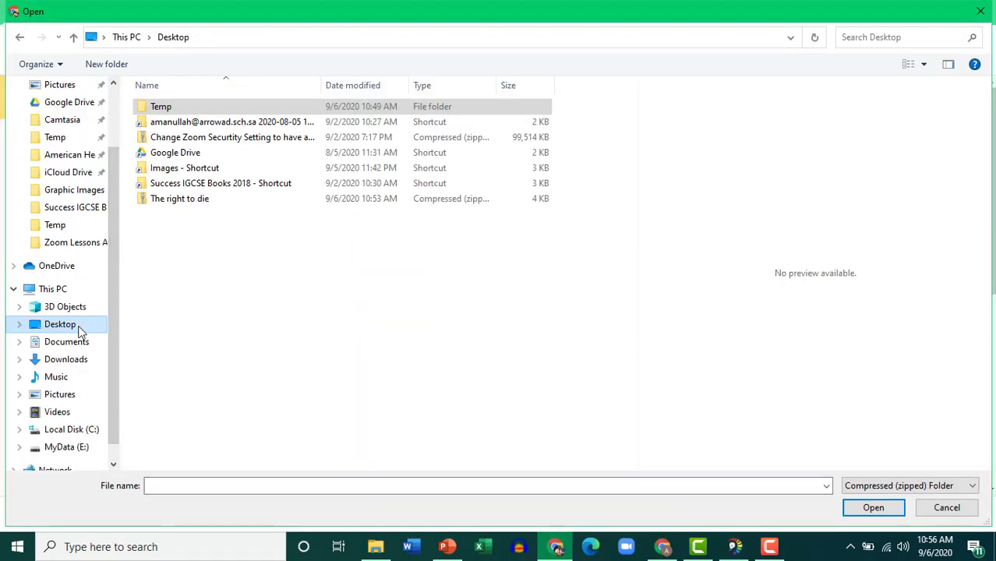
pyautogui.click(183, 200)
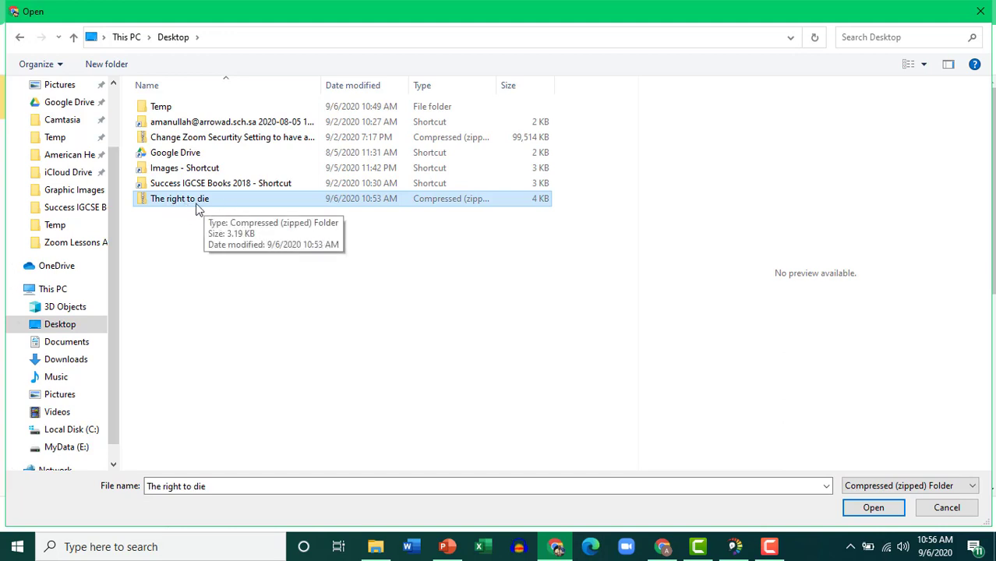
pyautogui.click(873, 508)
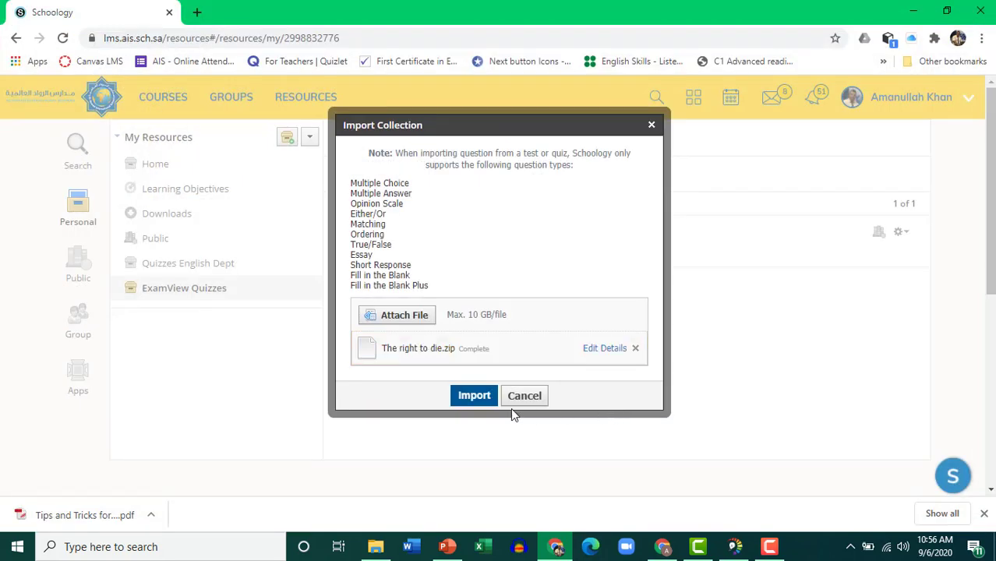
pyautogui.click(476, 397)
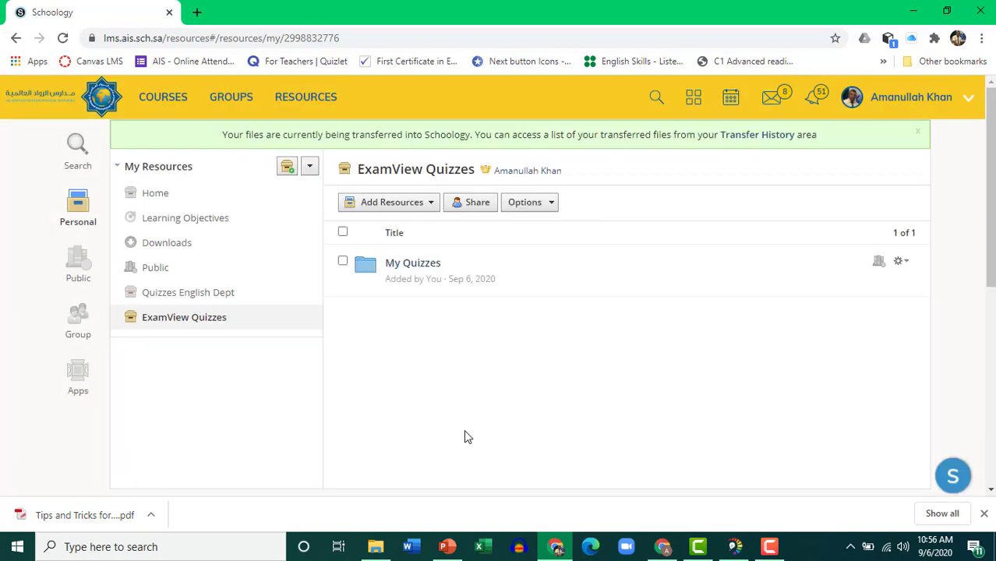
# Step: Open the imported "The right to die Reading" quiz in the My Quizzes folder, look through its questions and close it
pyautogui.click(435, 269)
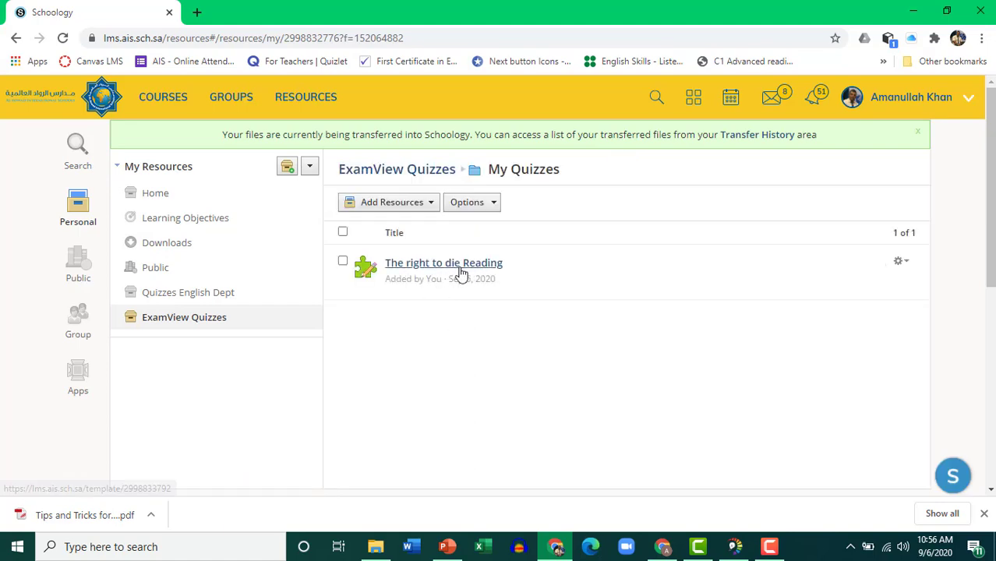
pyautogui.click(462, 265)
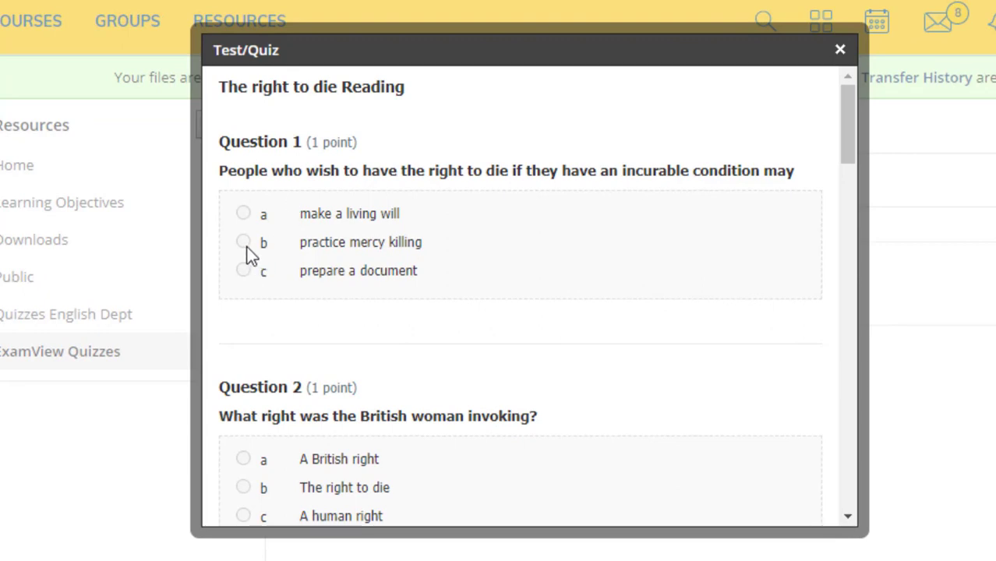
pyautogui.moveTo(851, 128); pyautogui.dragTo(664, 292)
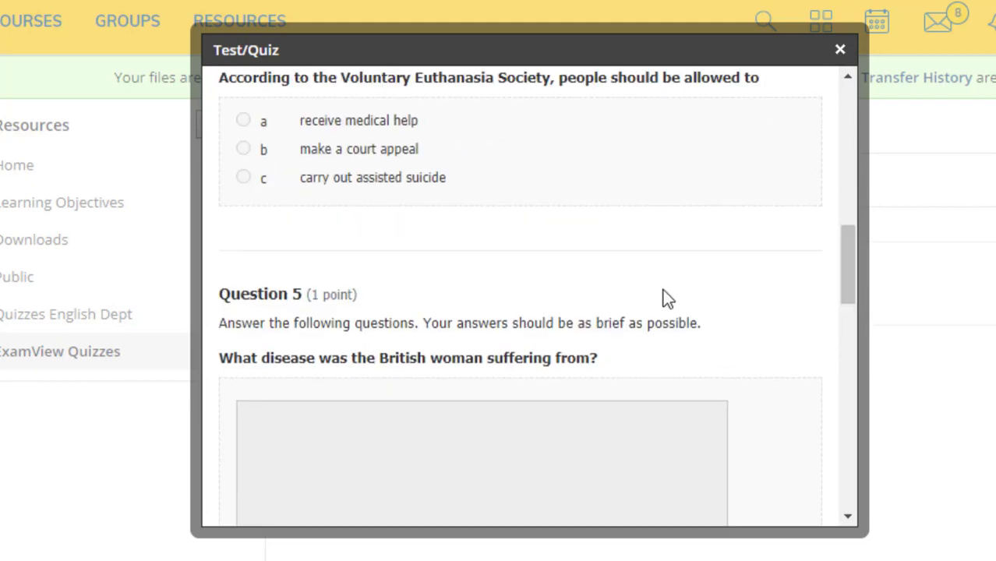
pyautogui.scroll(-3, 333, 441)
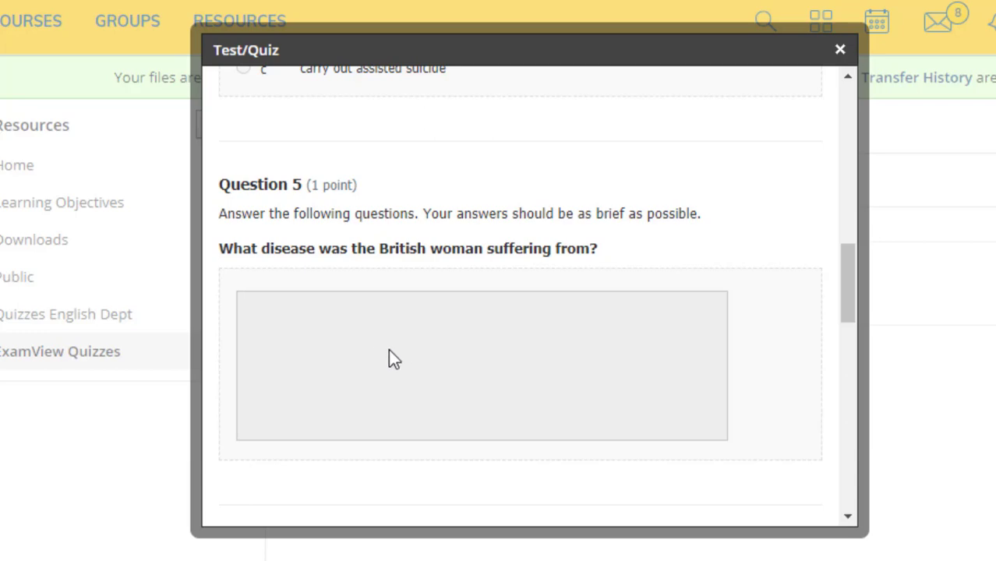
pyautogui.scroll(-5, 370, 335)
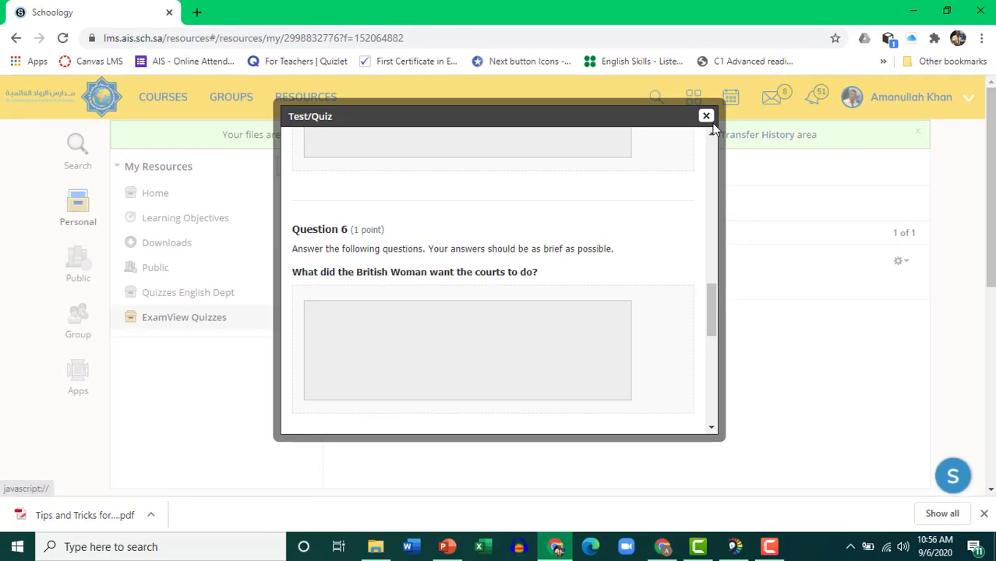
pyautogui.click(743, 98)
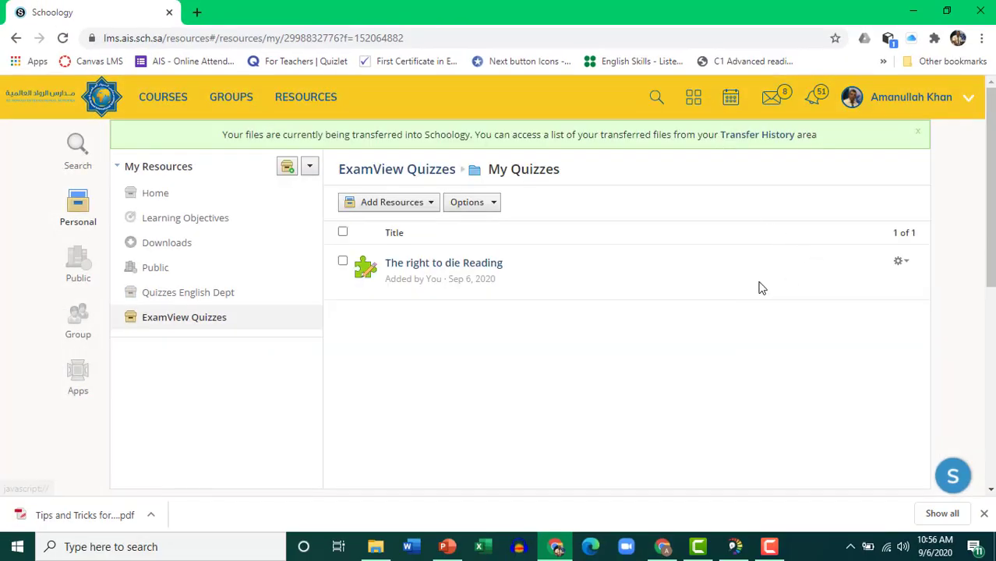
pyautogui.click(902, 264)
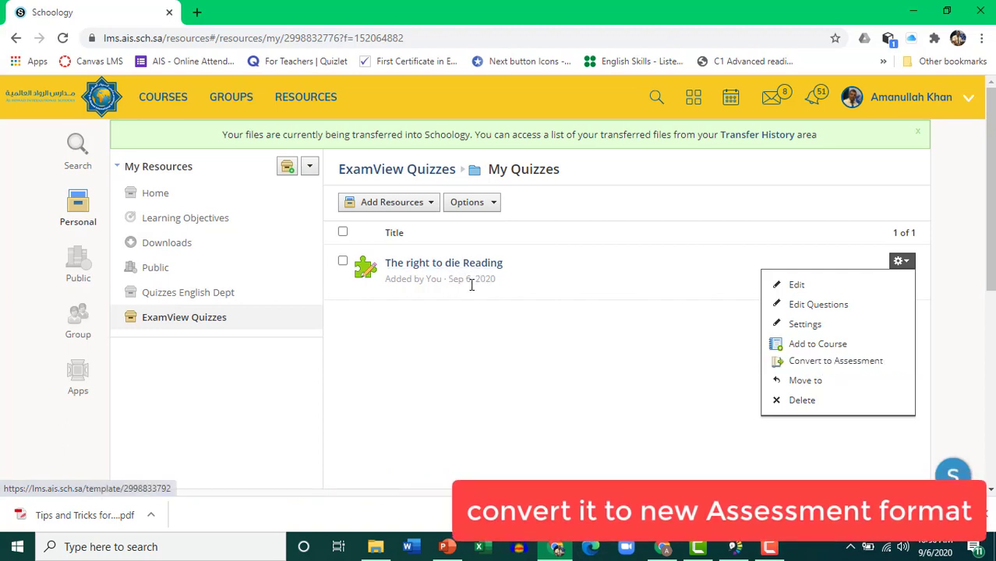
pyautogui.click(797, 287)
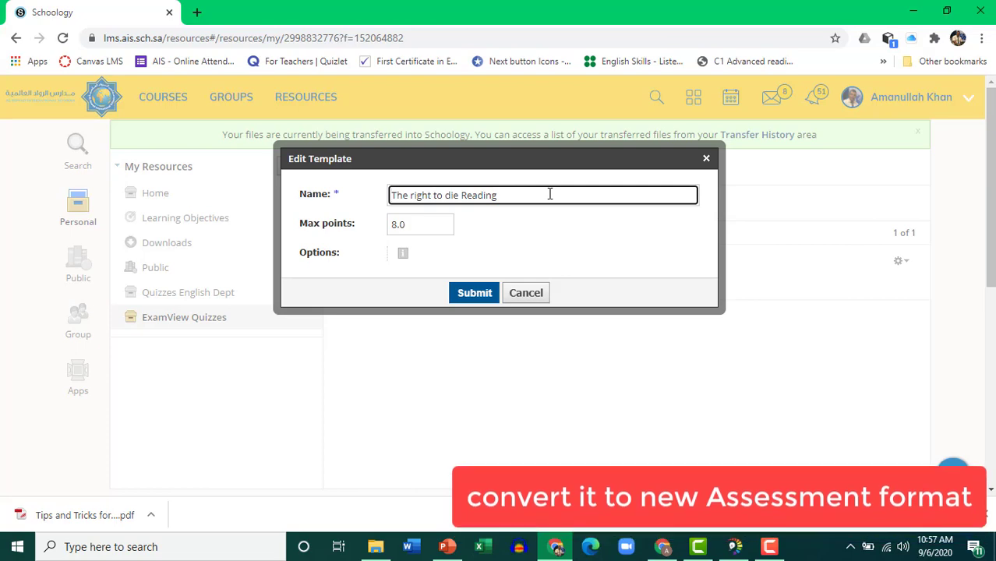
pyautogui.click(527, 294)
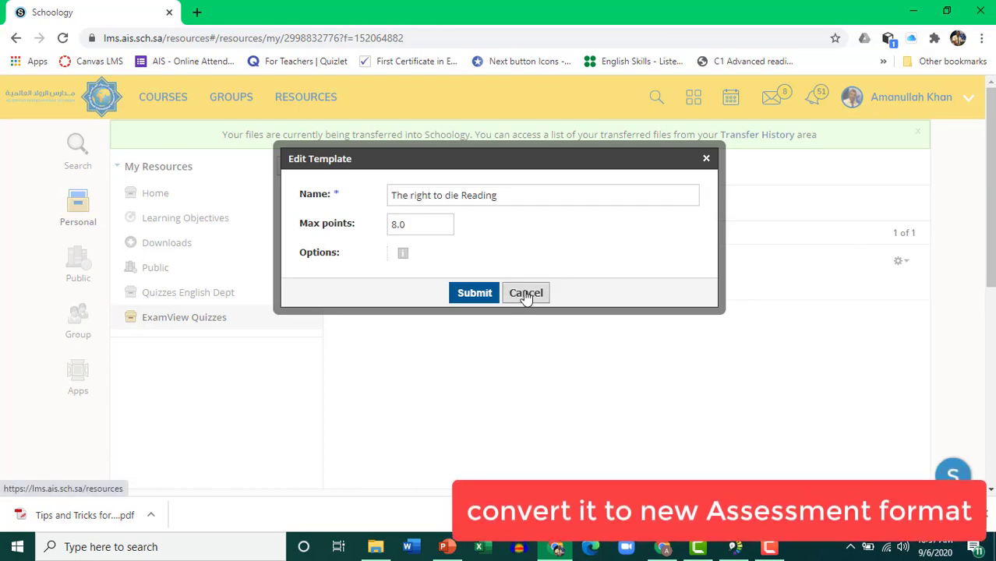
# Step: Convert "The right to die Reading" quiz to an assessment, with the ExamView Quizzes collection and My Quizzes folder as destination
pyautogui.click(907, 205)
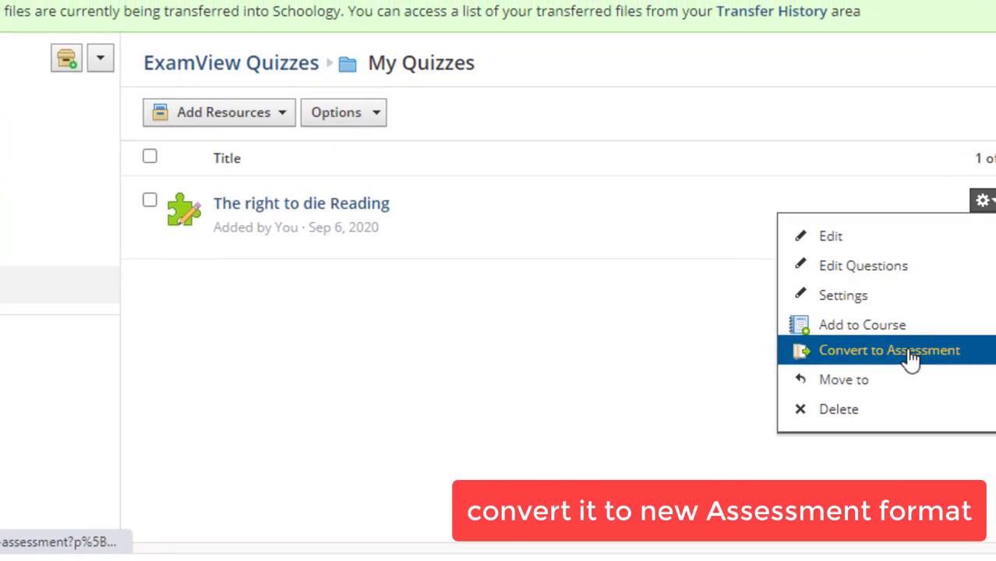
pyautogui.click(853, 337)
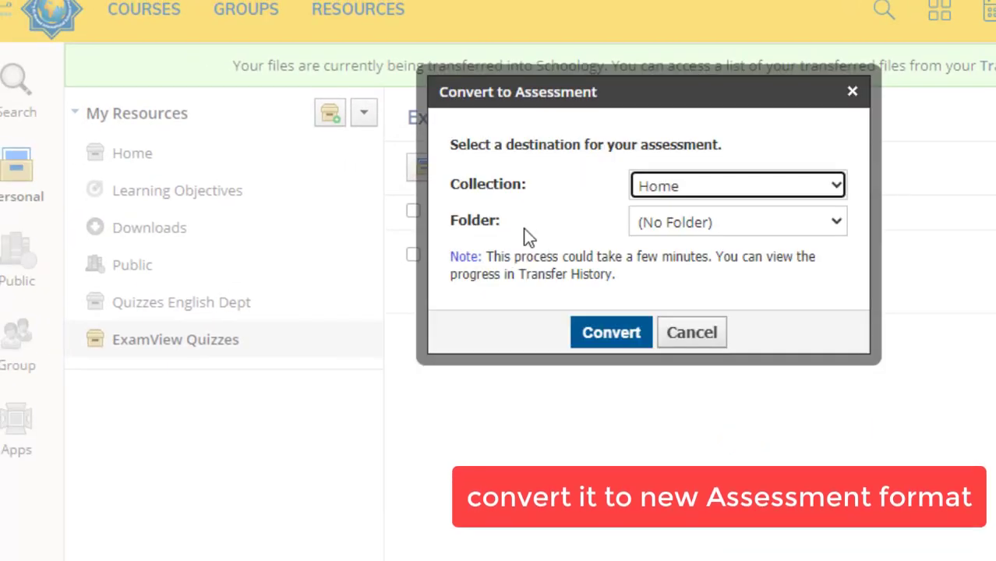
pyautogui.click(695, 187)
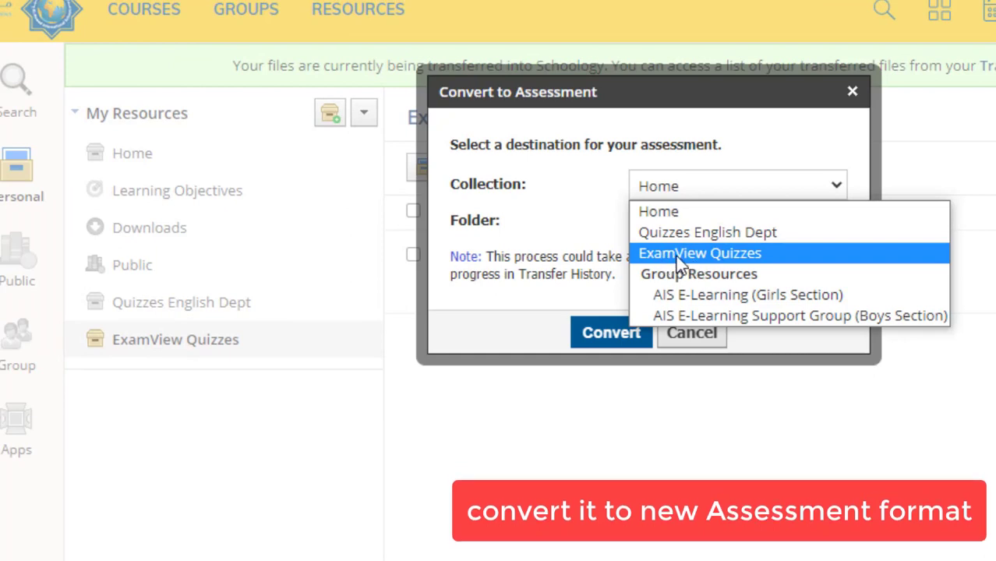
pyautogui.click(713, 254)
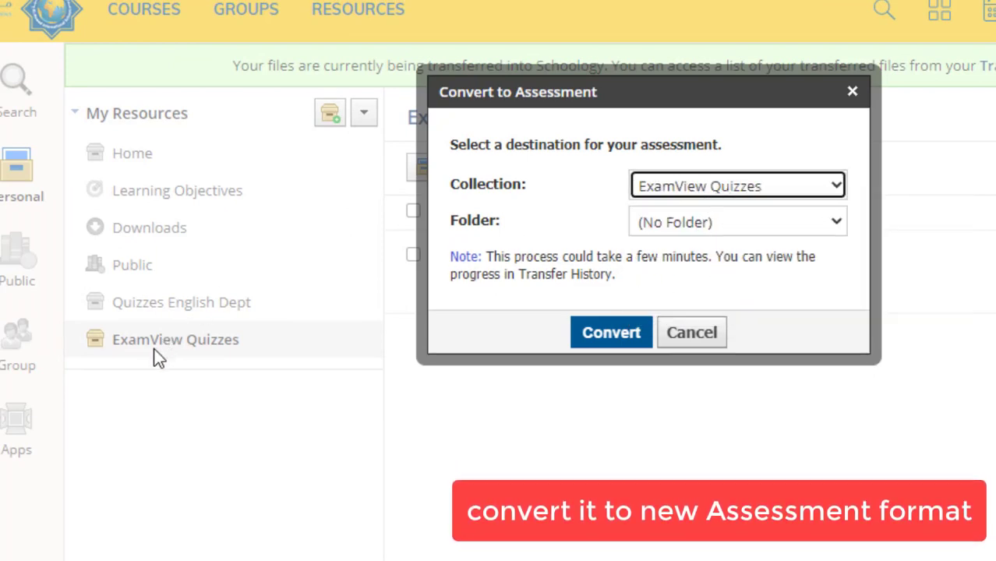
pyautogui.click(714, 223)
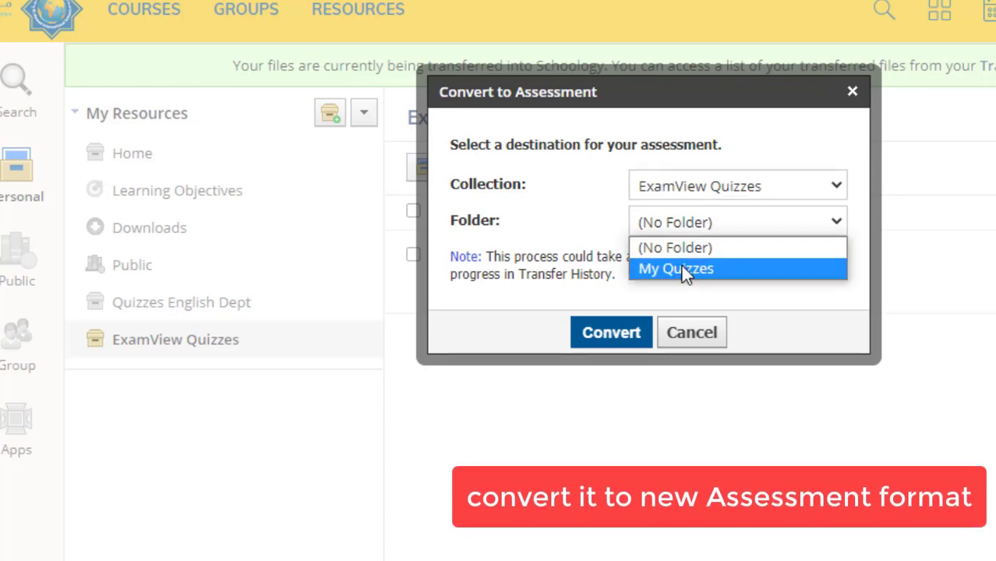
pyautogui.click(682, 268)
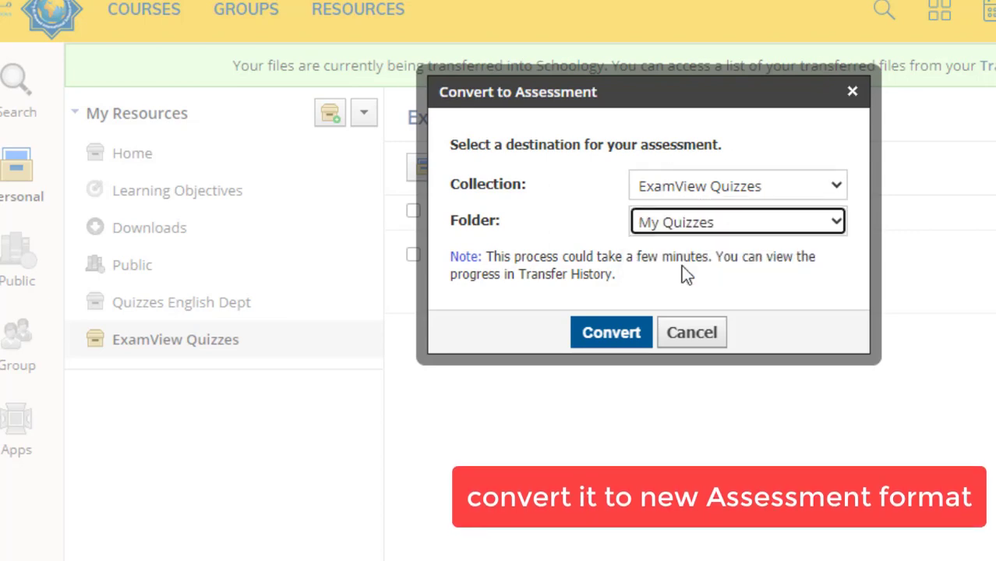
pyautogui.click(613, 341)
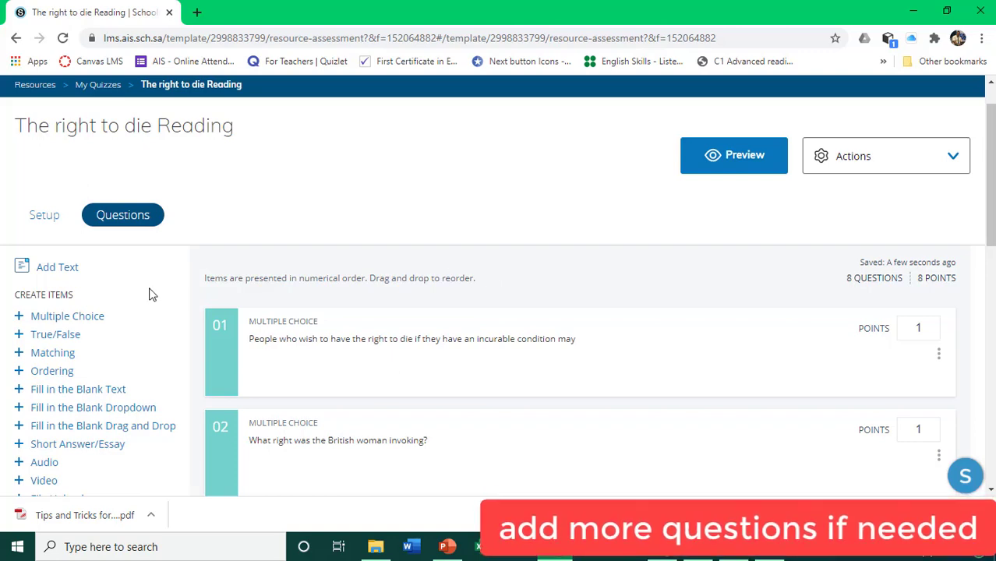
# Step: Look over the converted assessment's question list and item types, preview questions 1, 2, 6, 7 and 8, and close the preview
pyautogui.scroll(-3, 156, 343)
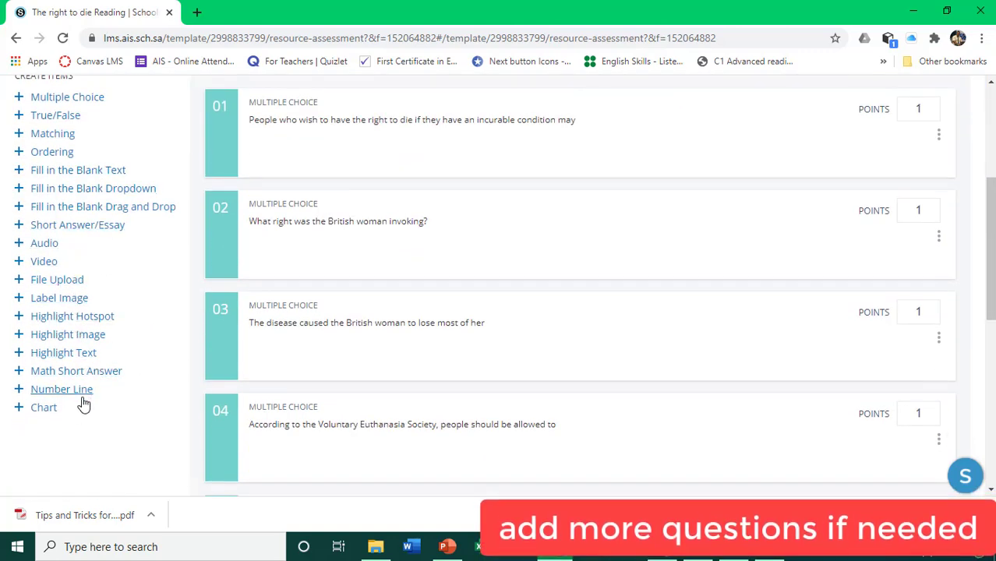
pyautogui.scroll(2, 122, 347)
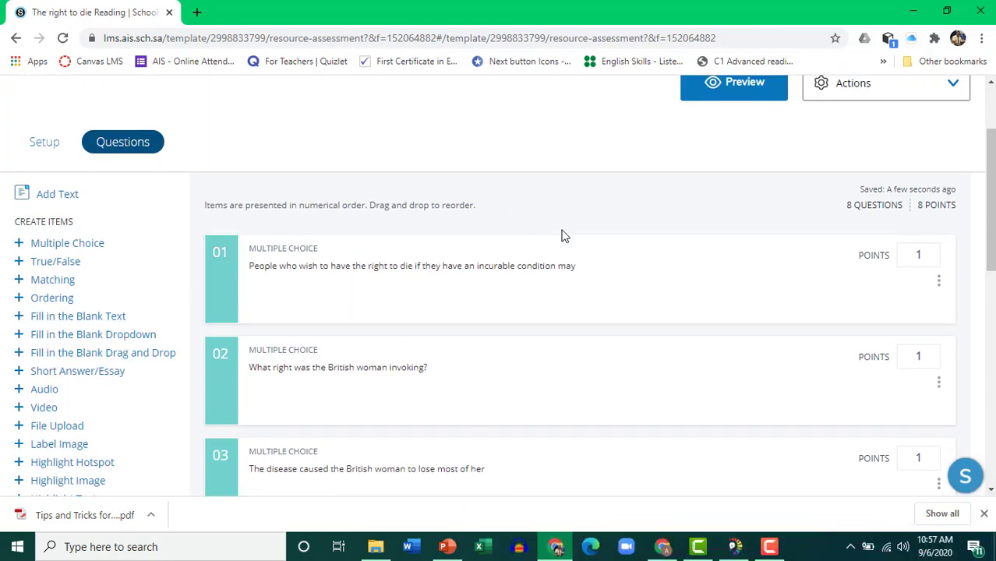
pyautogui.scroll(2, 561, 234)
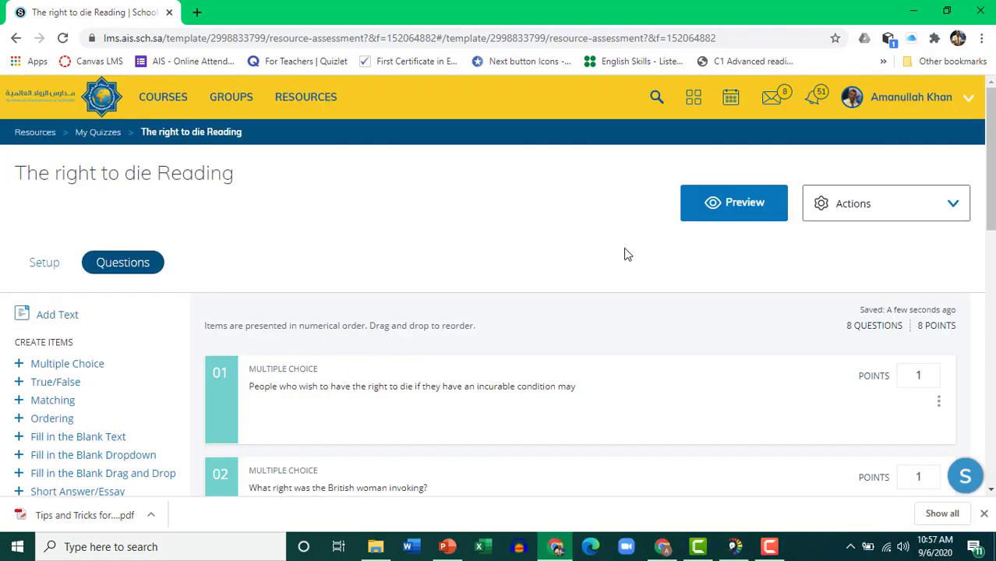
pyautogui.click(736, 220)
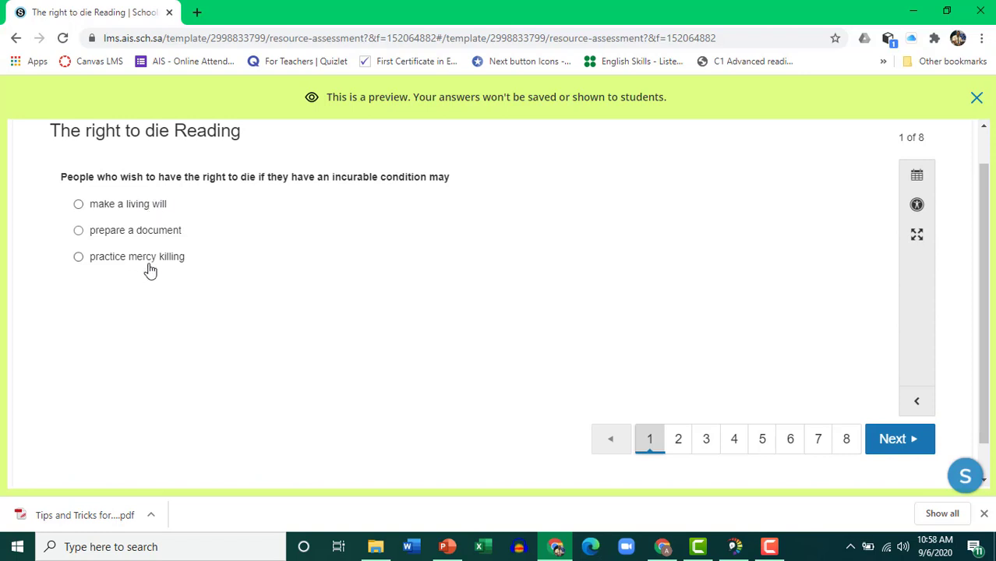
pyautogui.click(678, 441)
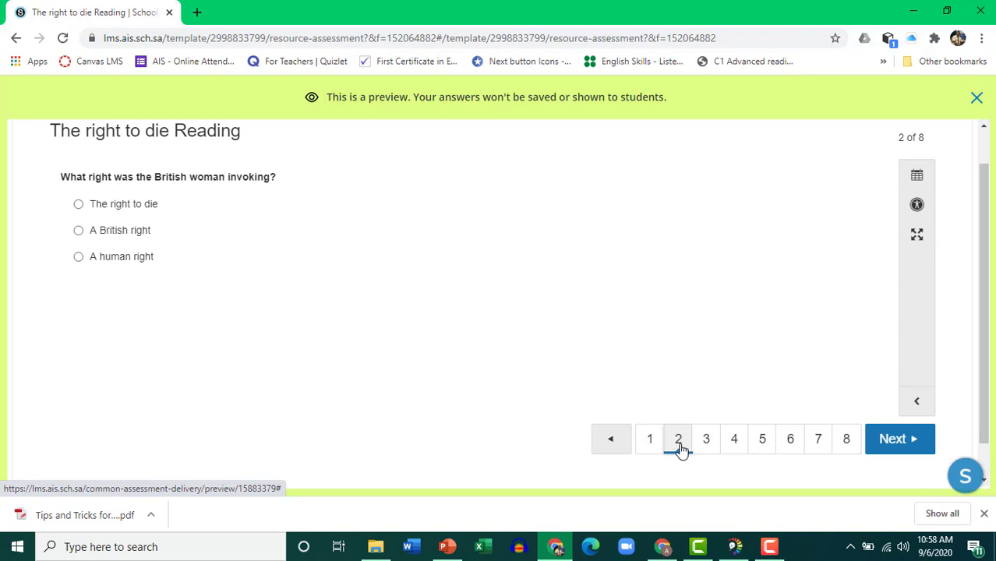
pyautogui.click(792, 441)
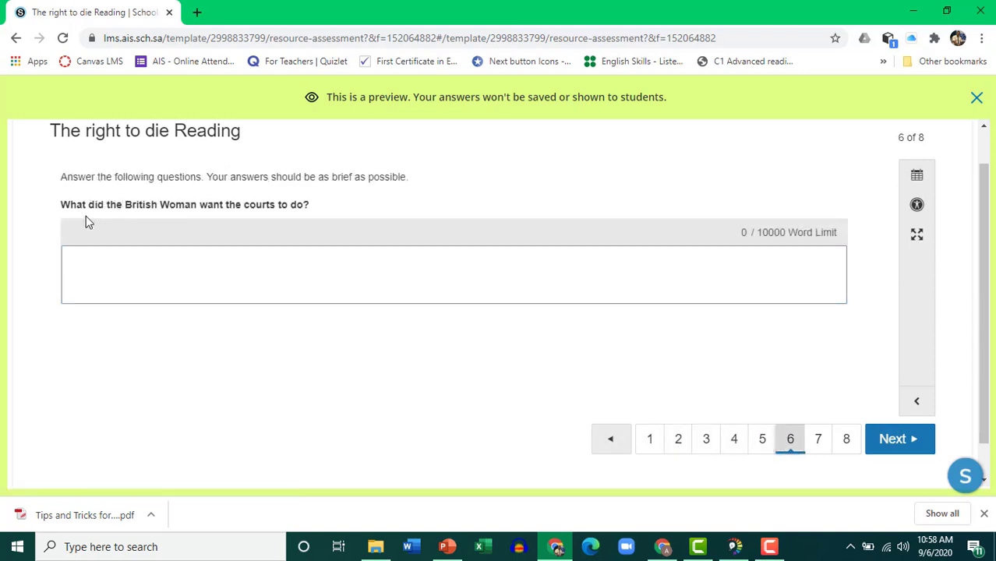
pyautogui.click(229, 255)
pyautogui.click(819, 440)
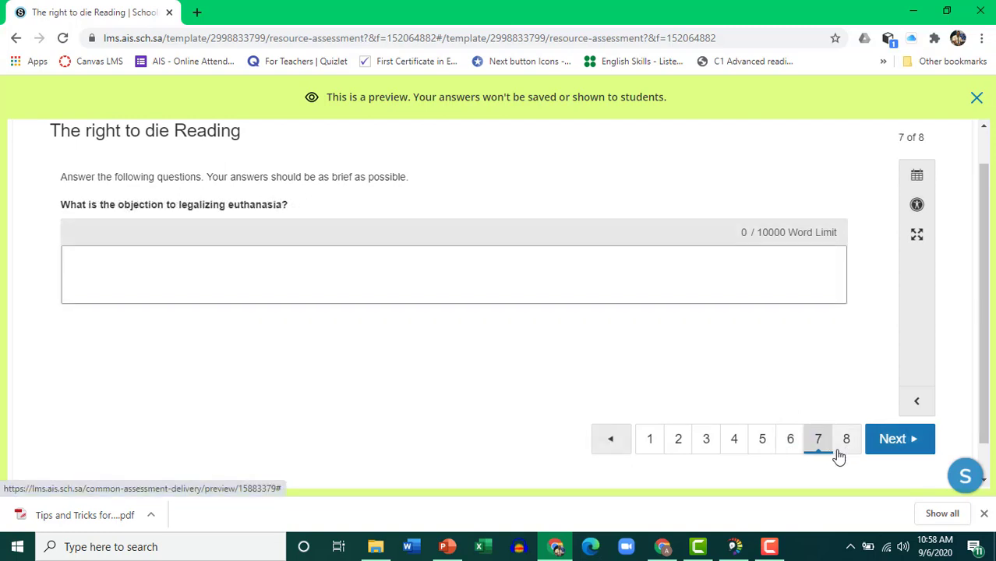
pyautogui.click(840, 451)
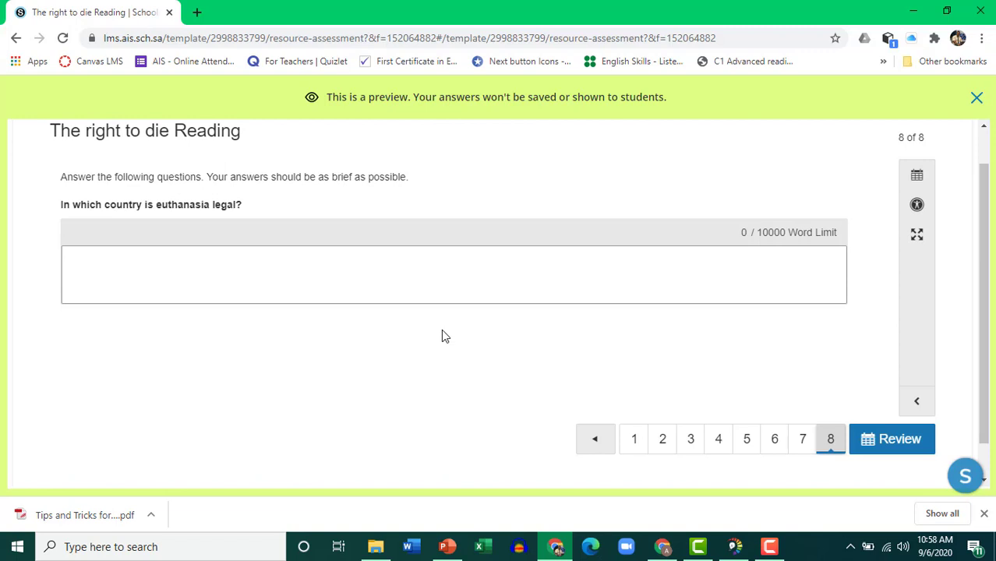
pyautogui.click(977, 102)
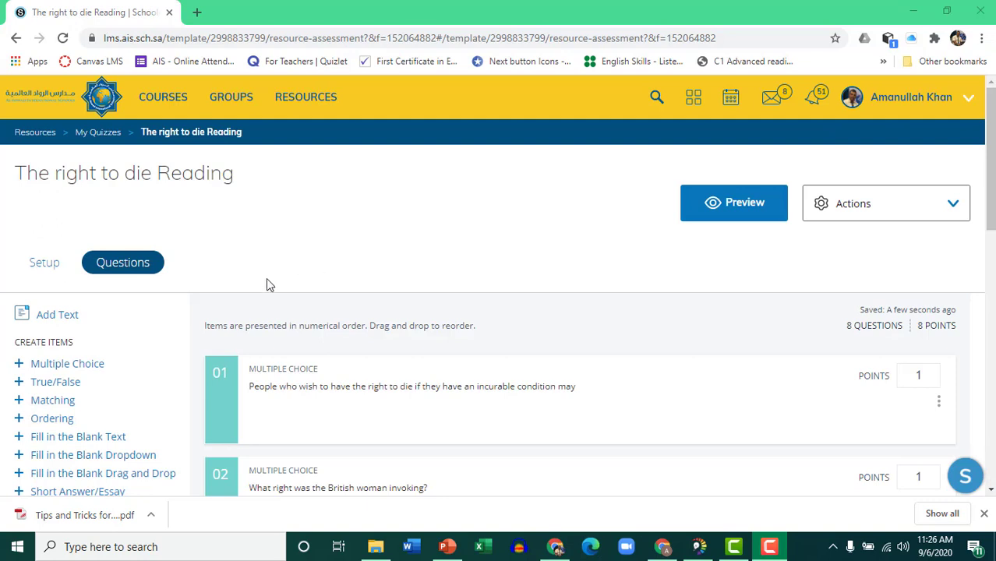
# Step: Enable the time limit in the assessment's setup and set it to 30 minutes
pyautogui.click(49, 270)
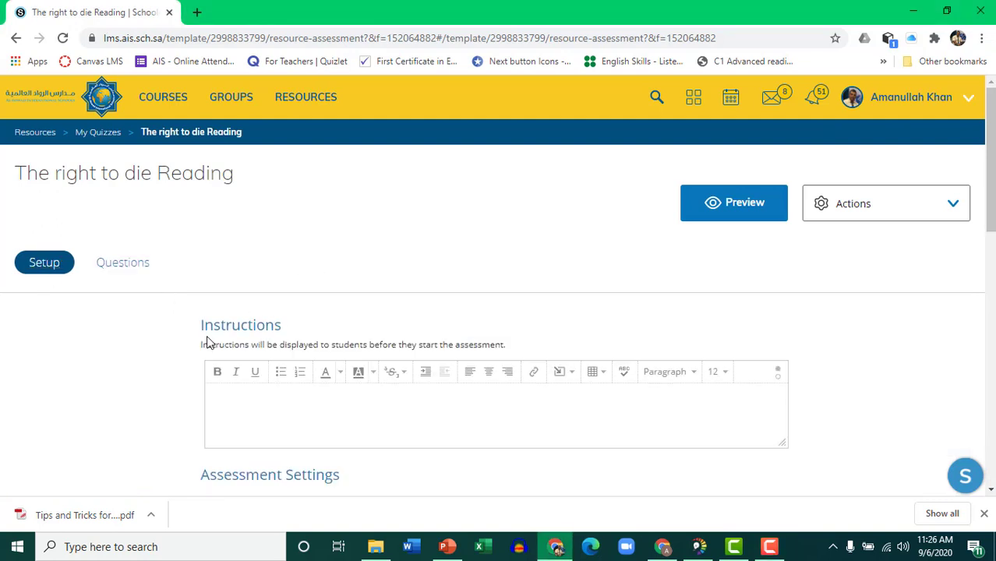
pyautogui.scroll(-1, 200, 340)
pyautogui.scroll(-1, 390, 343)
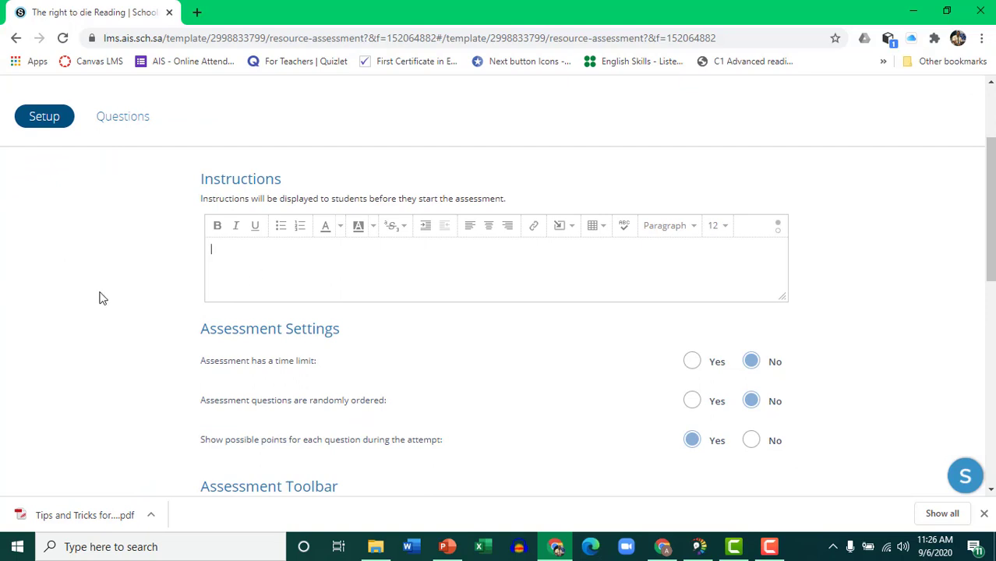
pyautogui.scroll(-2, 87, 295)
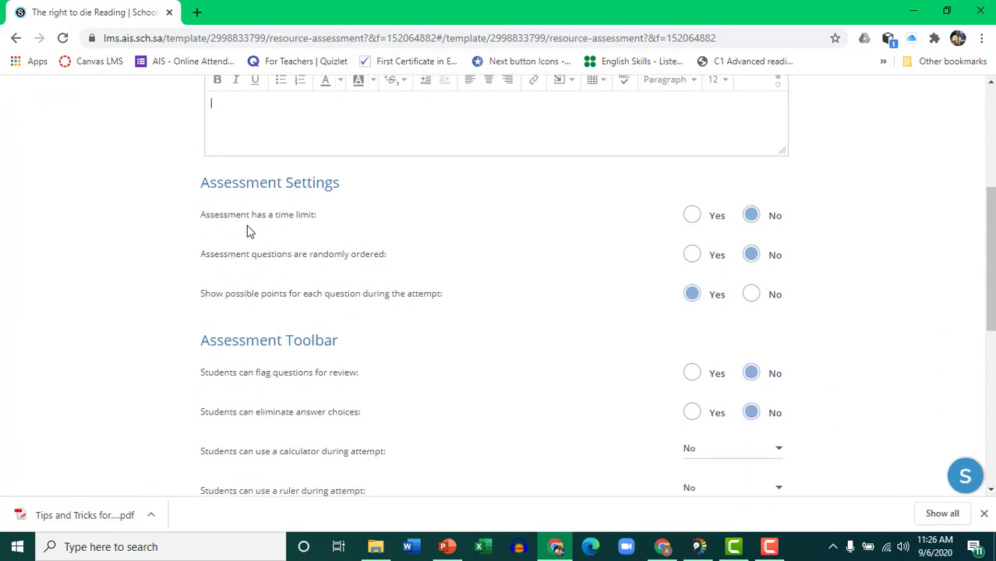
pyautogui.click(694, 216)
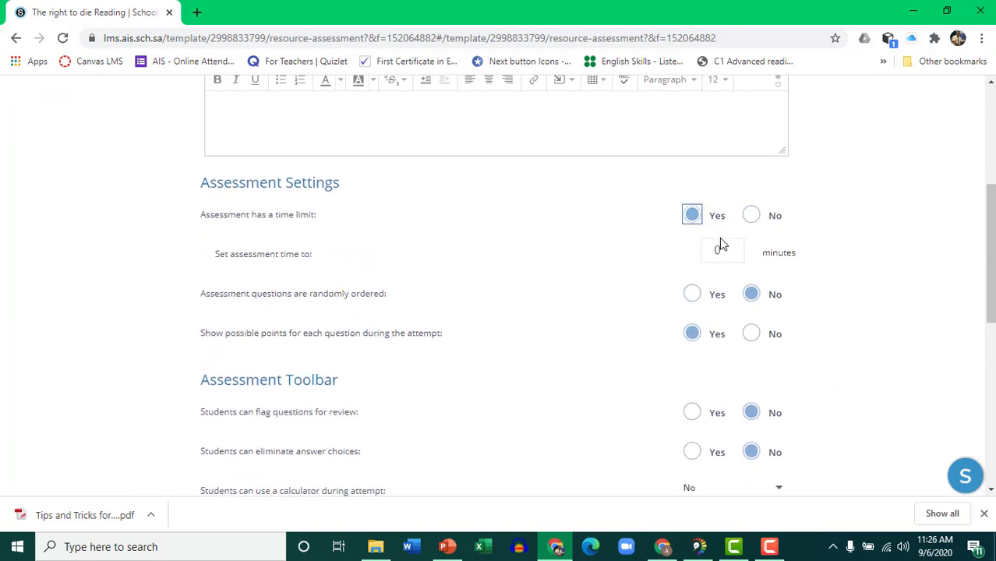
pyautogui.doubleClick(722, 249)
pyautogui.write('30')
pyautogui.click(622, 261)
pyautogui.scroll(-5, 648, 324)
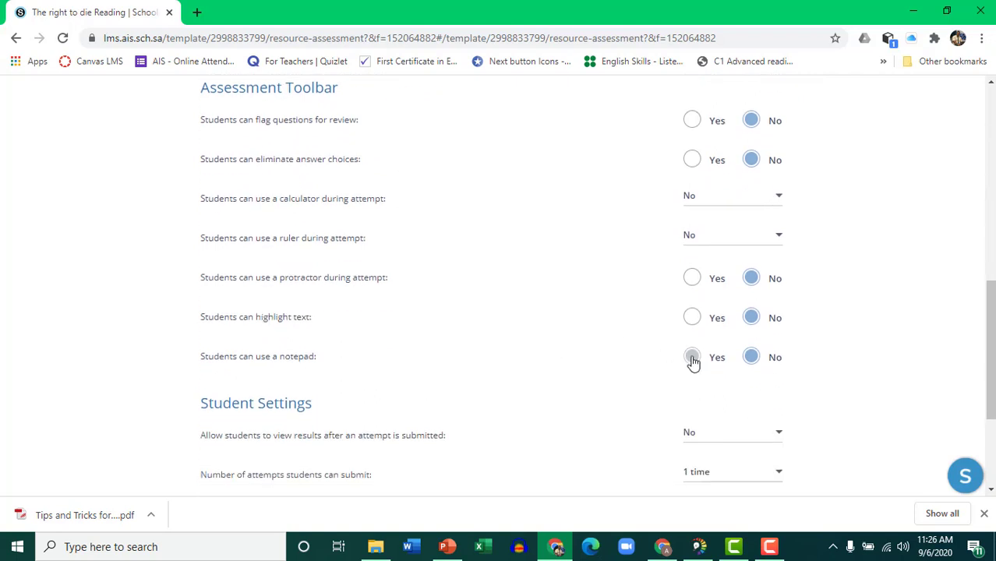
# Step: Allow students to use a notepad and highlight text in the assessment, leave result viewing at No, and save the setup
pyautogui.click(692, 358)
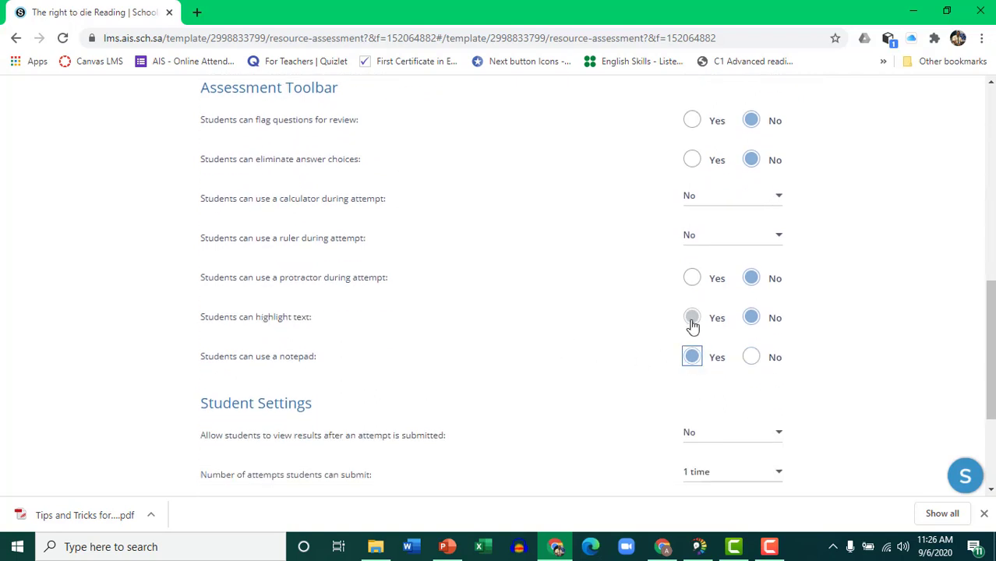
pyautogui.click(692, 318)
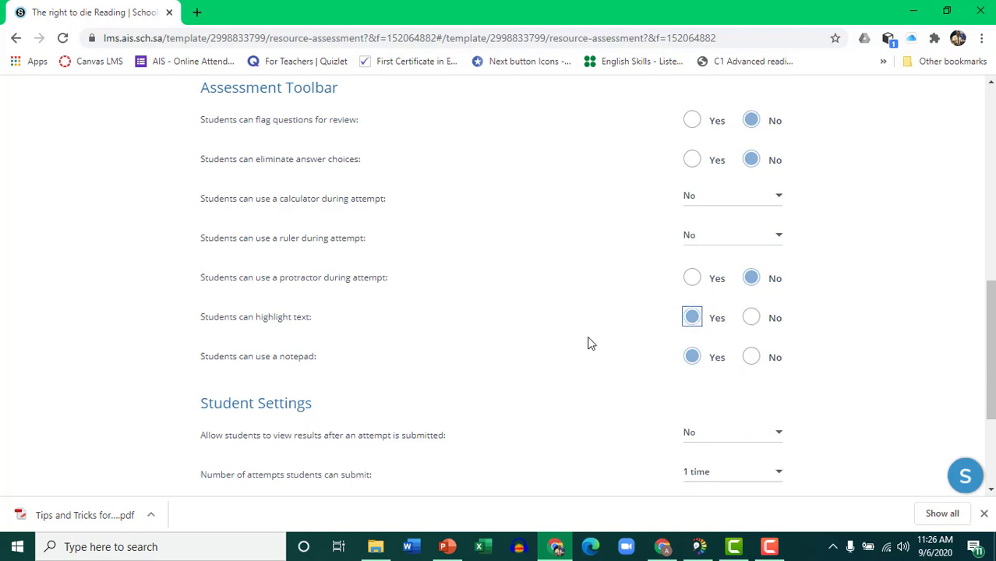
pyautogui.scroll(-1, 587, 340)
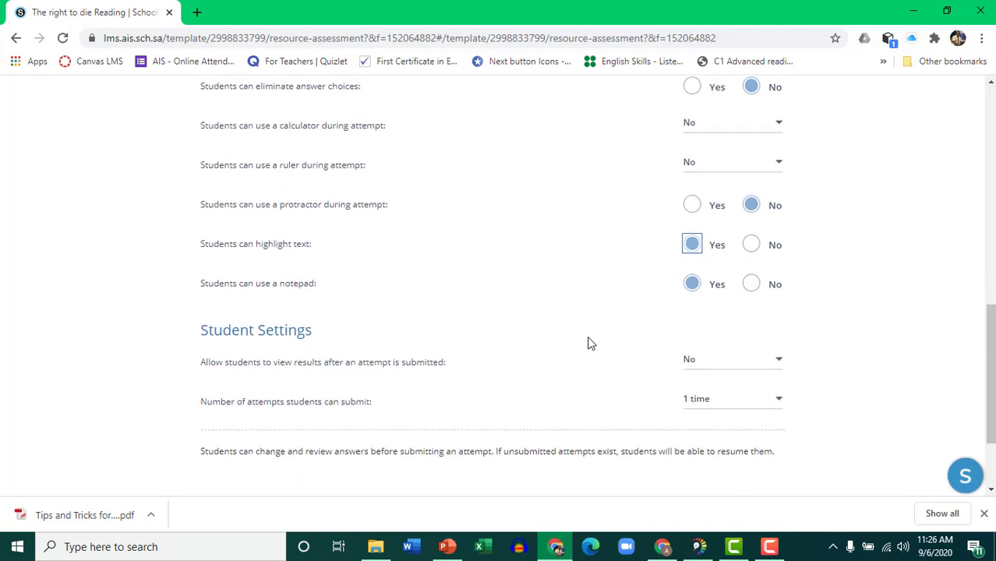
pyautogui.click(717, 372)
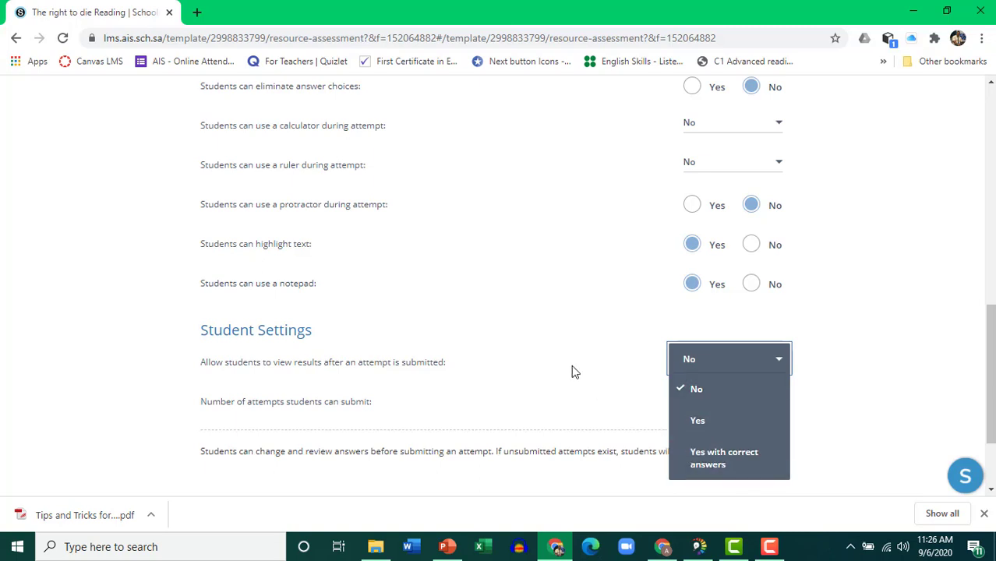
pyautogui.scroll(-3, 573, 372)
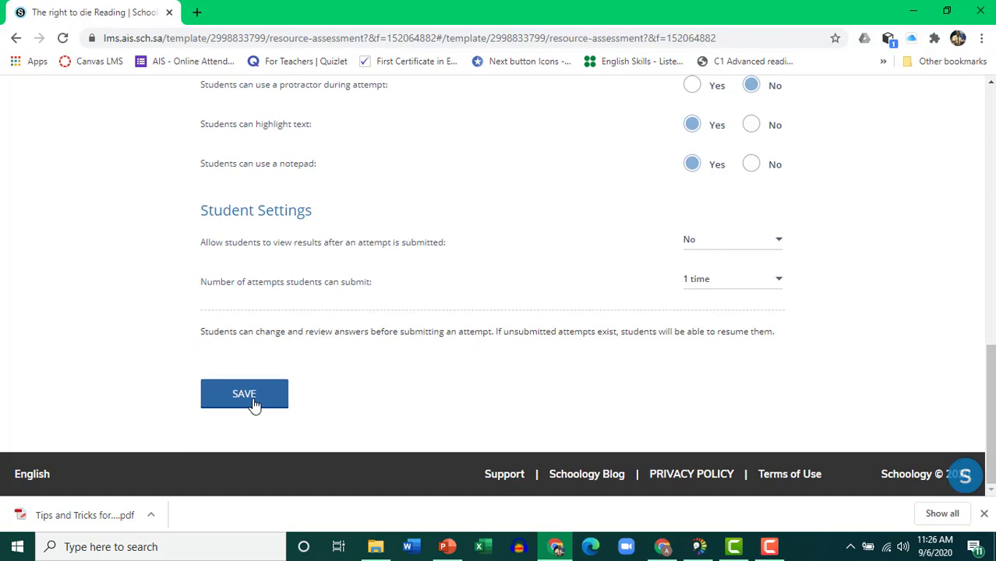
pyautogui.click(255, 404)
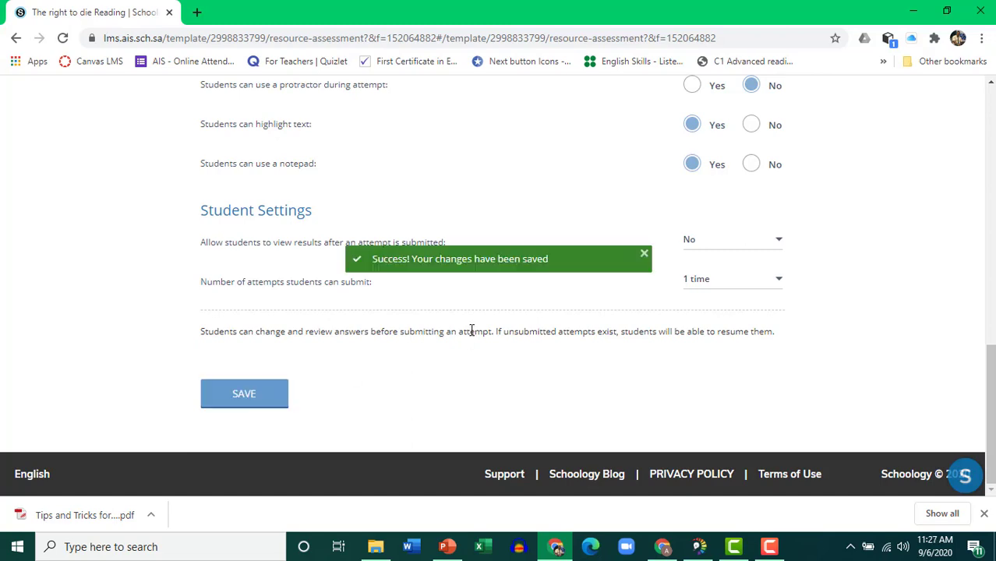
pyautogui.scroll(15, 561, 322)
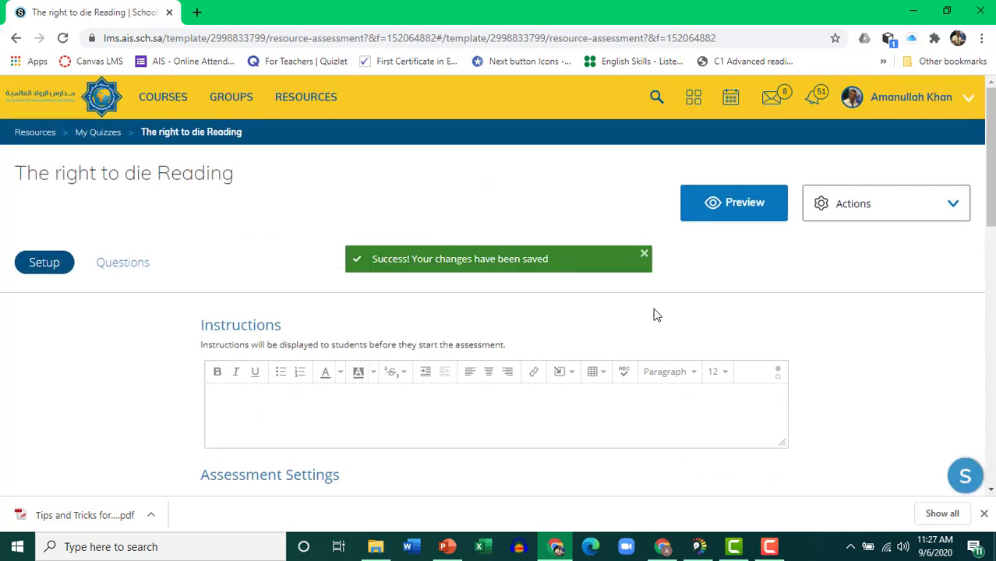